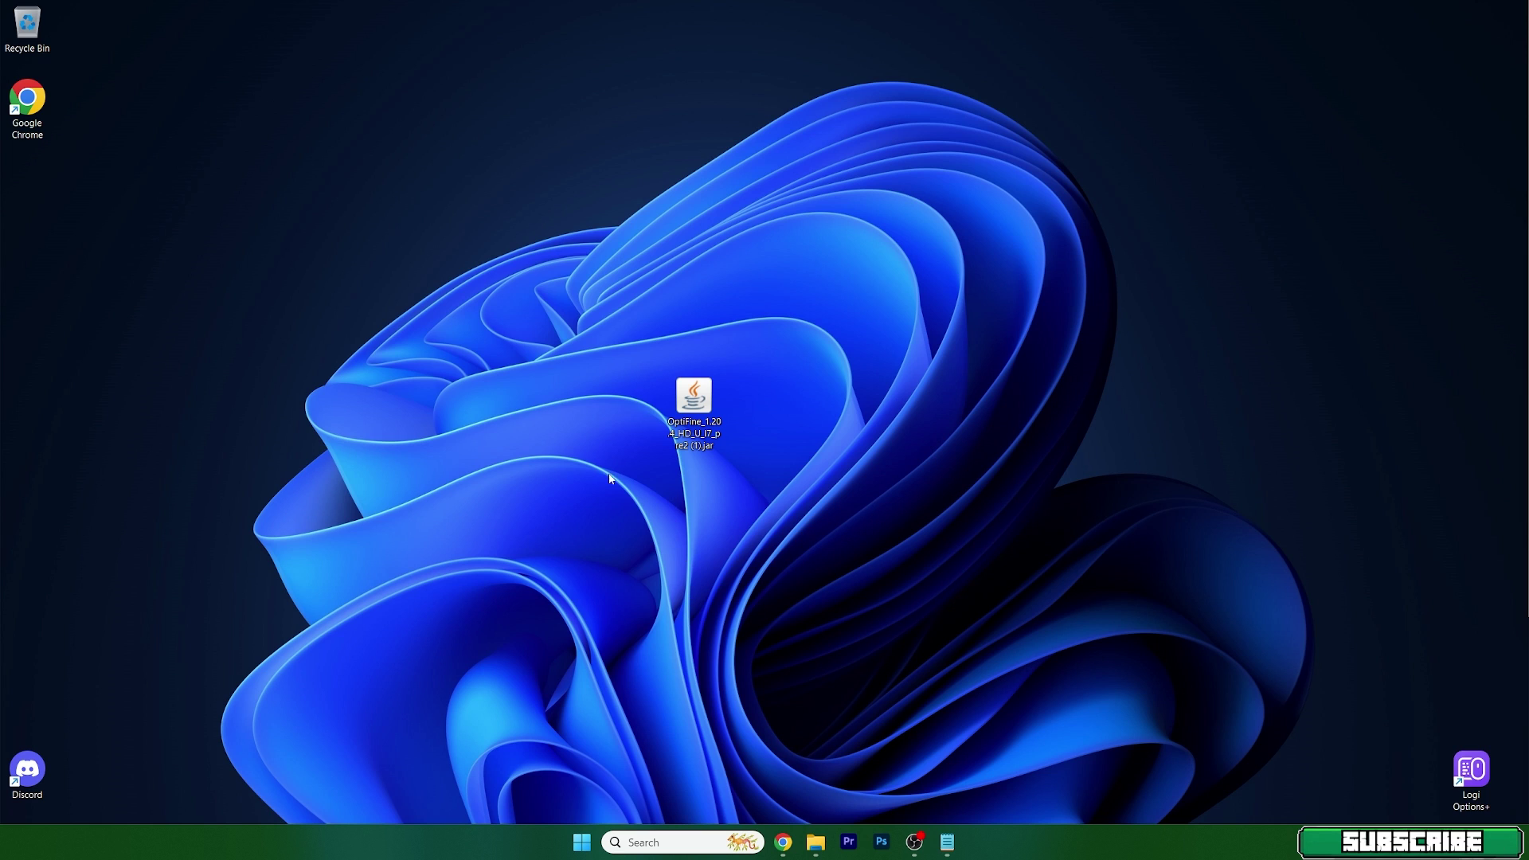
left_click_drag(589, 378, 833, 512)
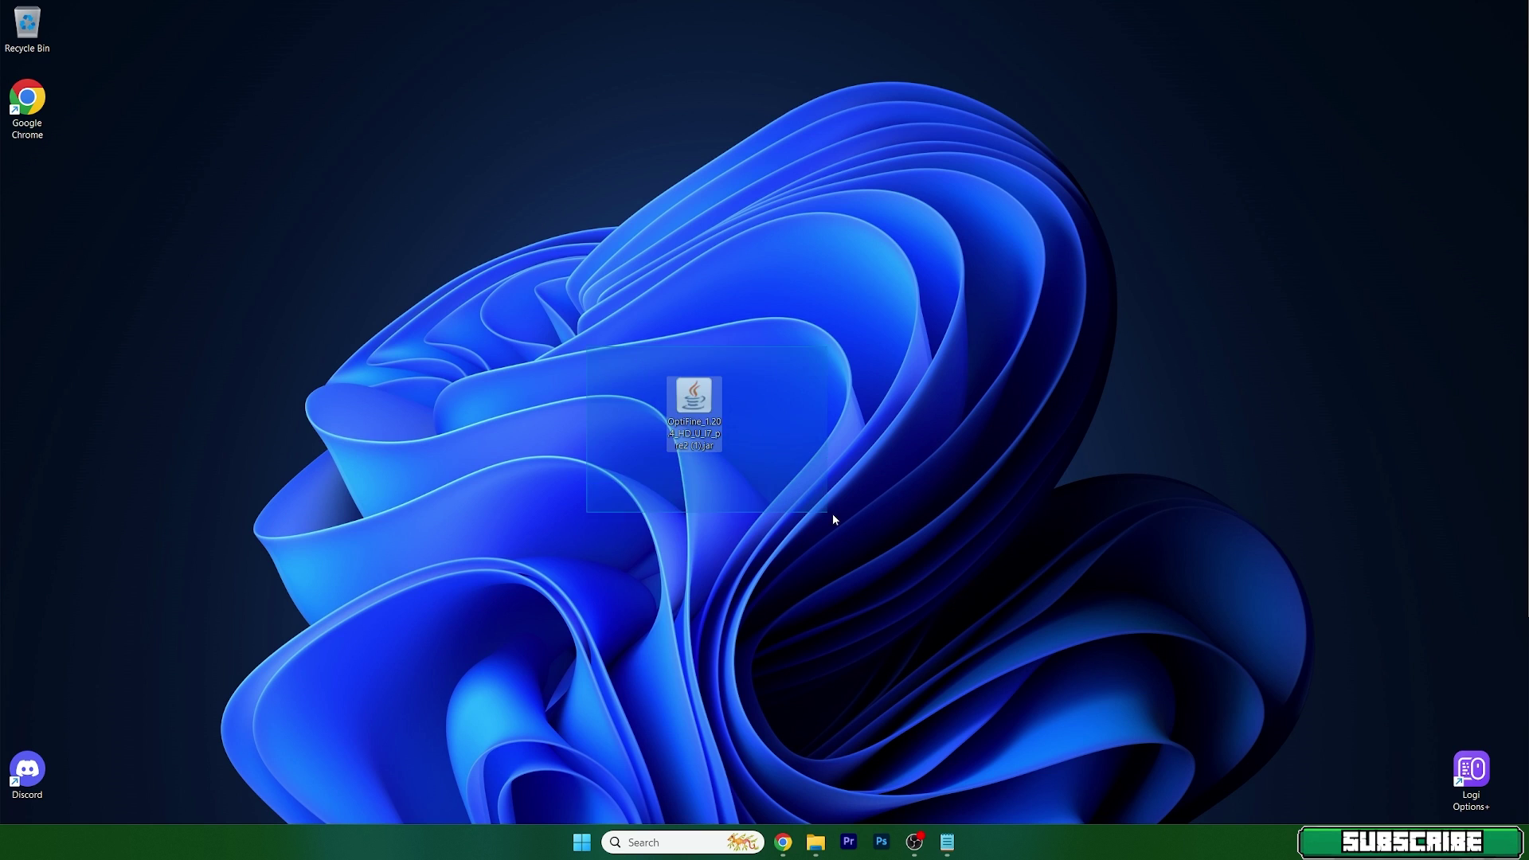
left_click(837, 494)
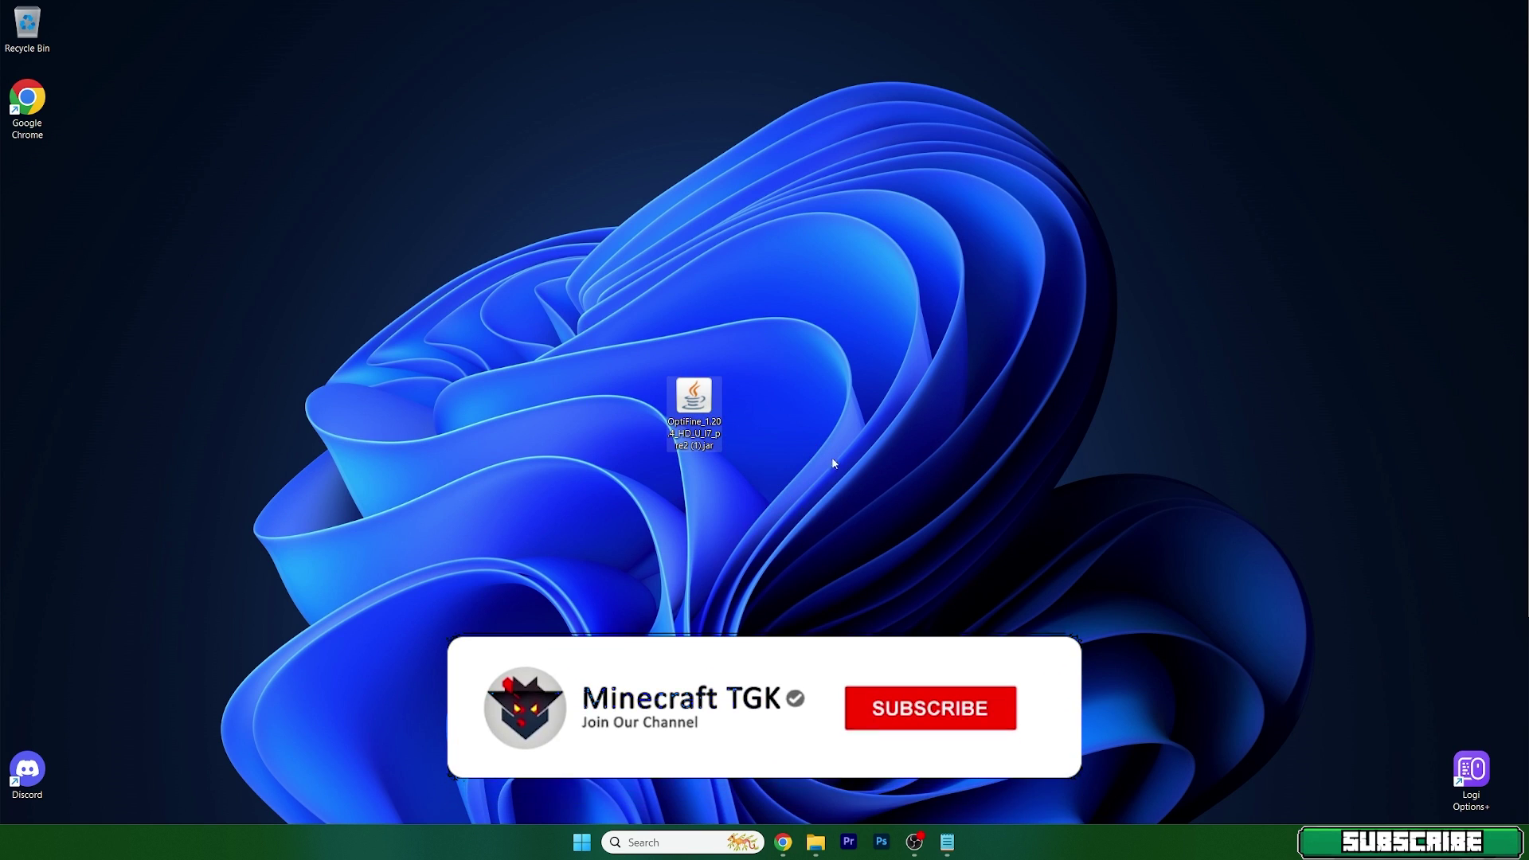
left_click_drag(690, 386, 677, 375)
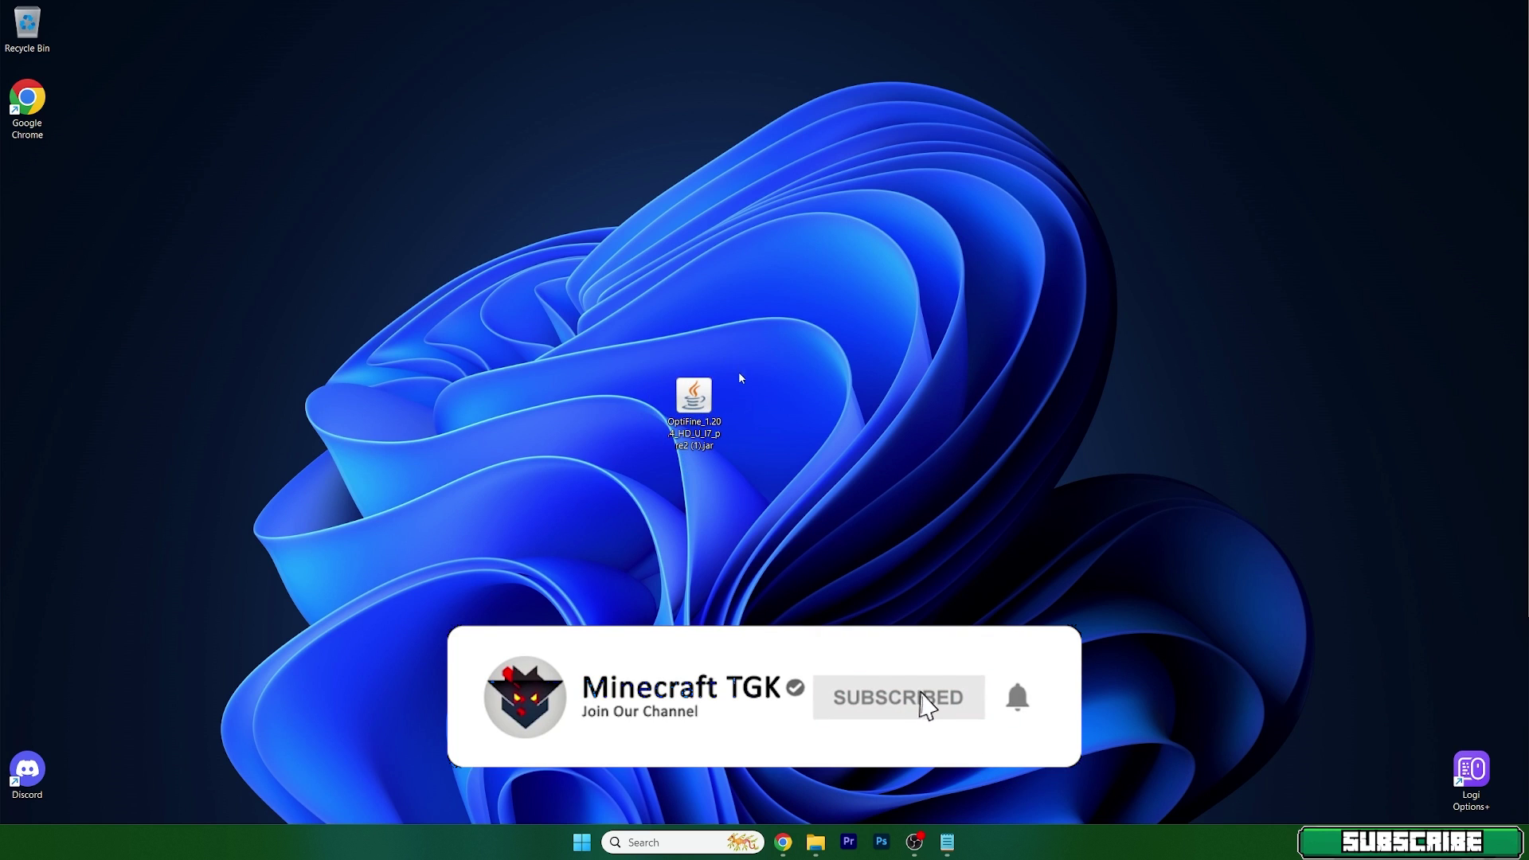
left_click(705, 470)
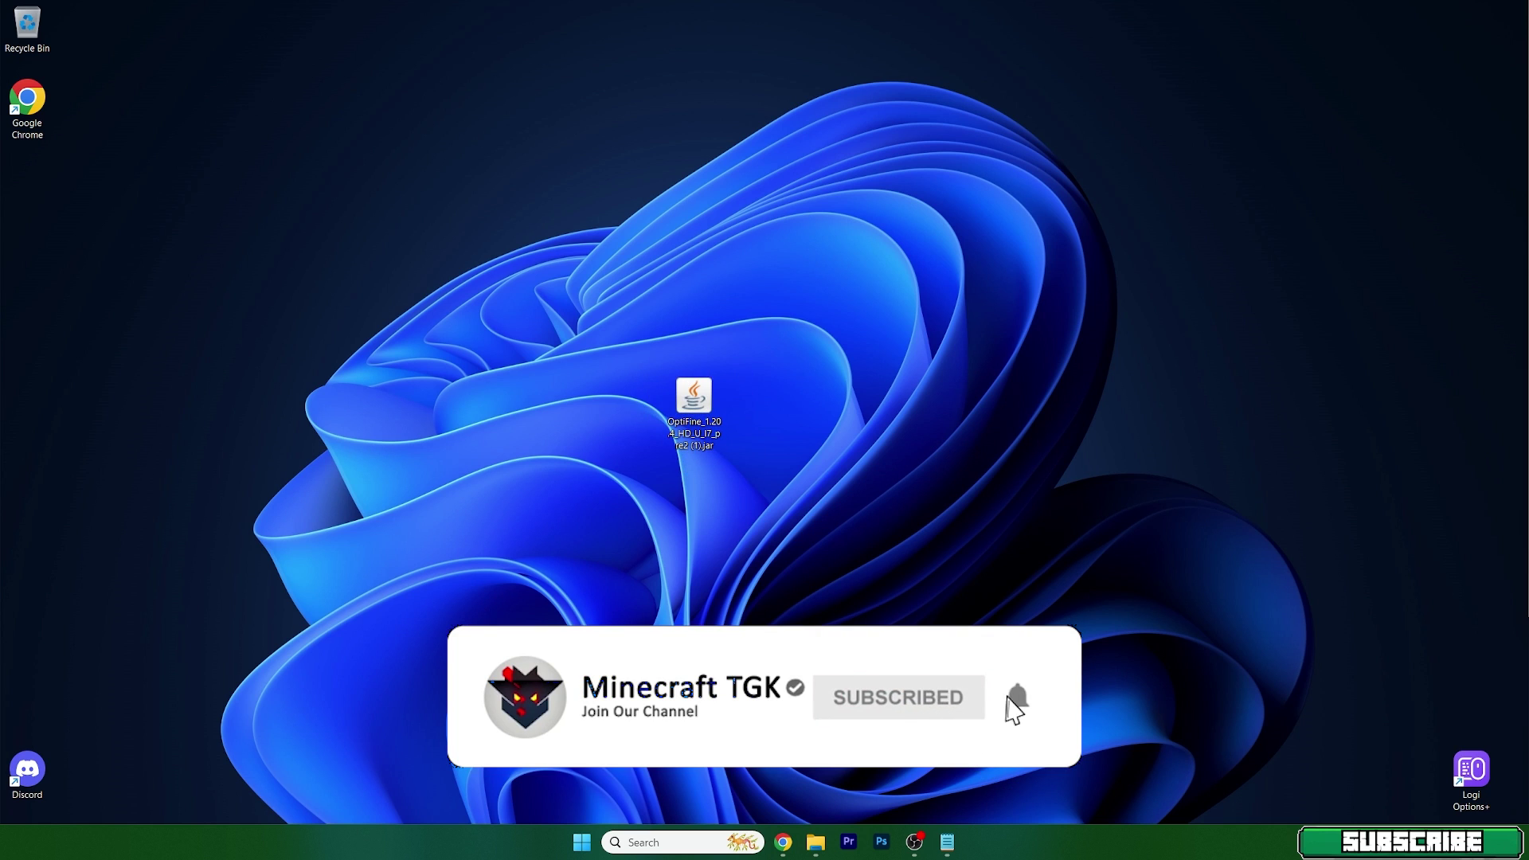
- Launch the OptiFine jar on the desktop and open the %appdata% folder in a window beside the installer
double_click(695, 402)
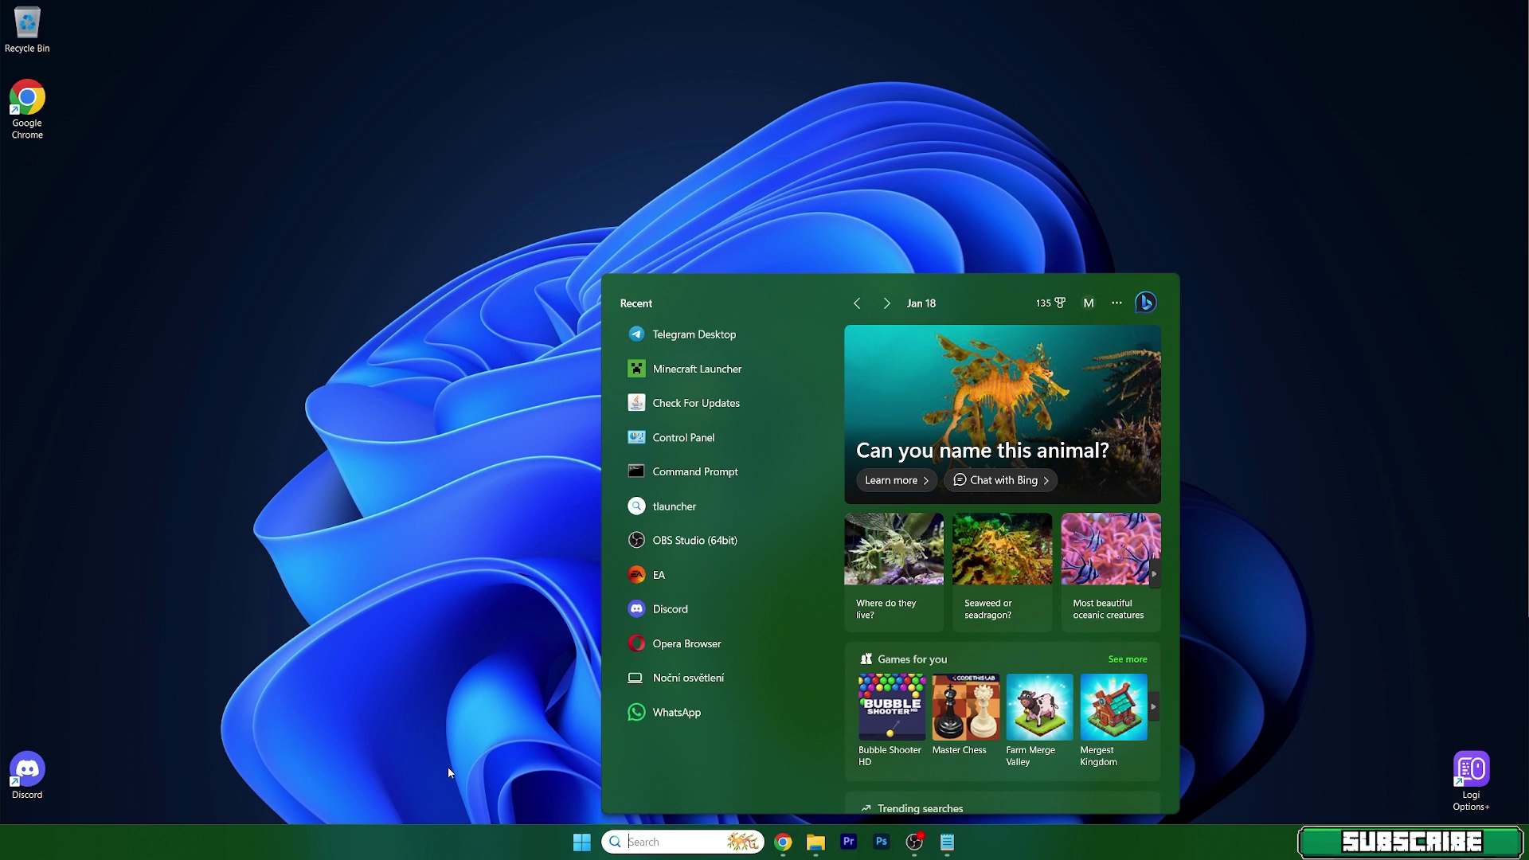
type("%appdata%")
key("Return")
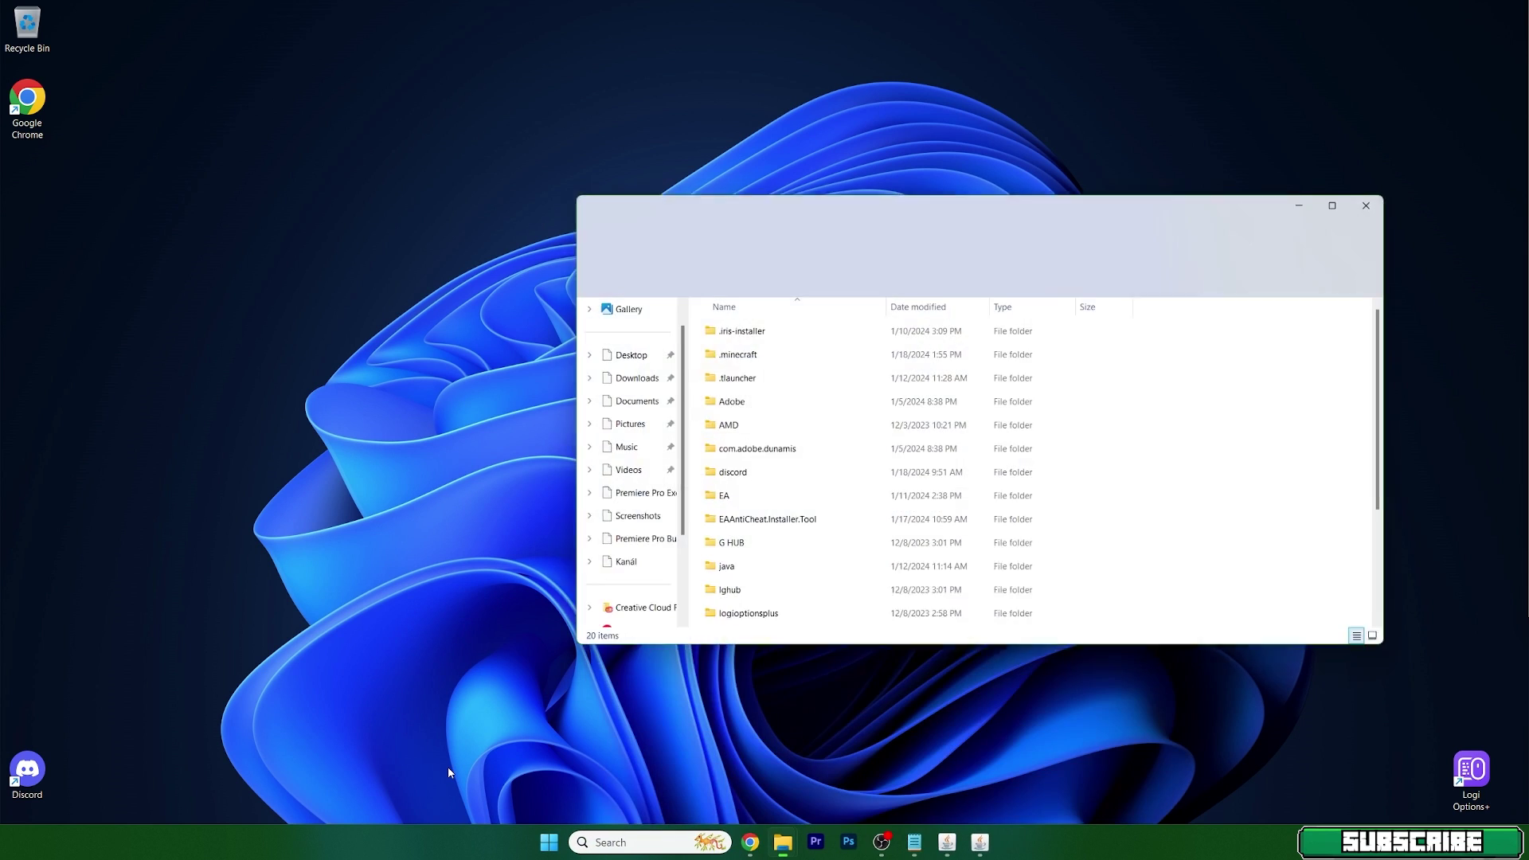
left_click_drag(810, 209, 1175, 263)
- Open the versions folder inside the .minecraft folder
left_click(1081, 404)
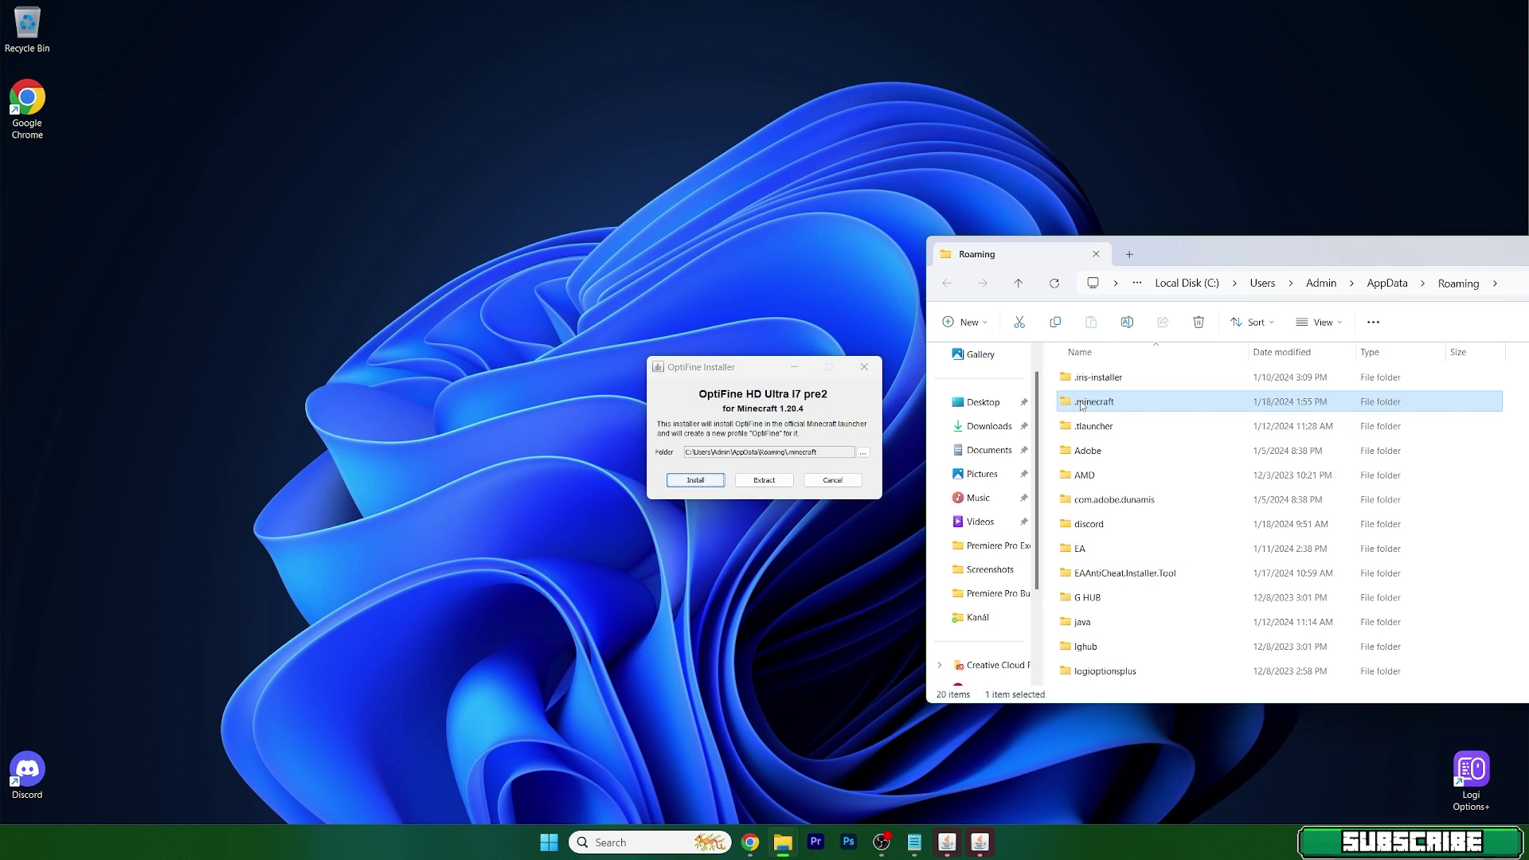
double_click(1082, 403)
scroll(1099, 478, "down", 10)
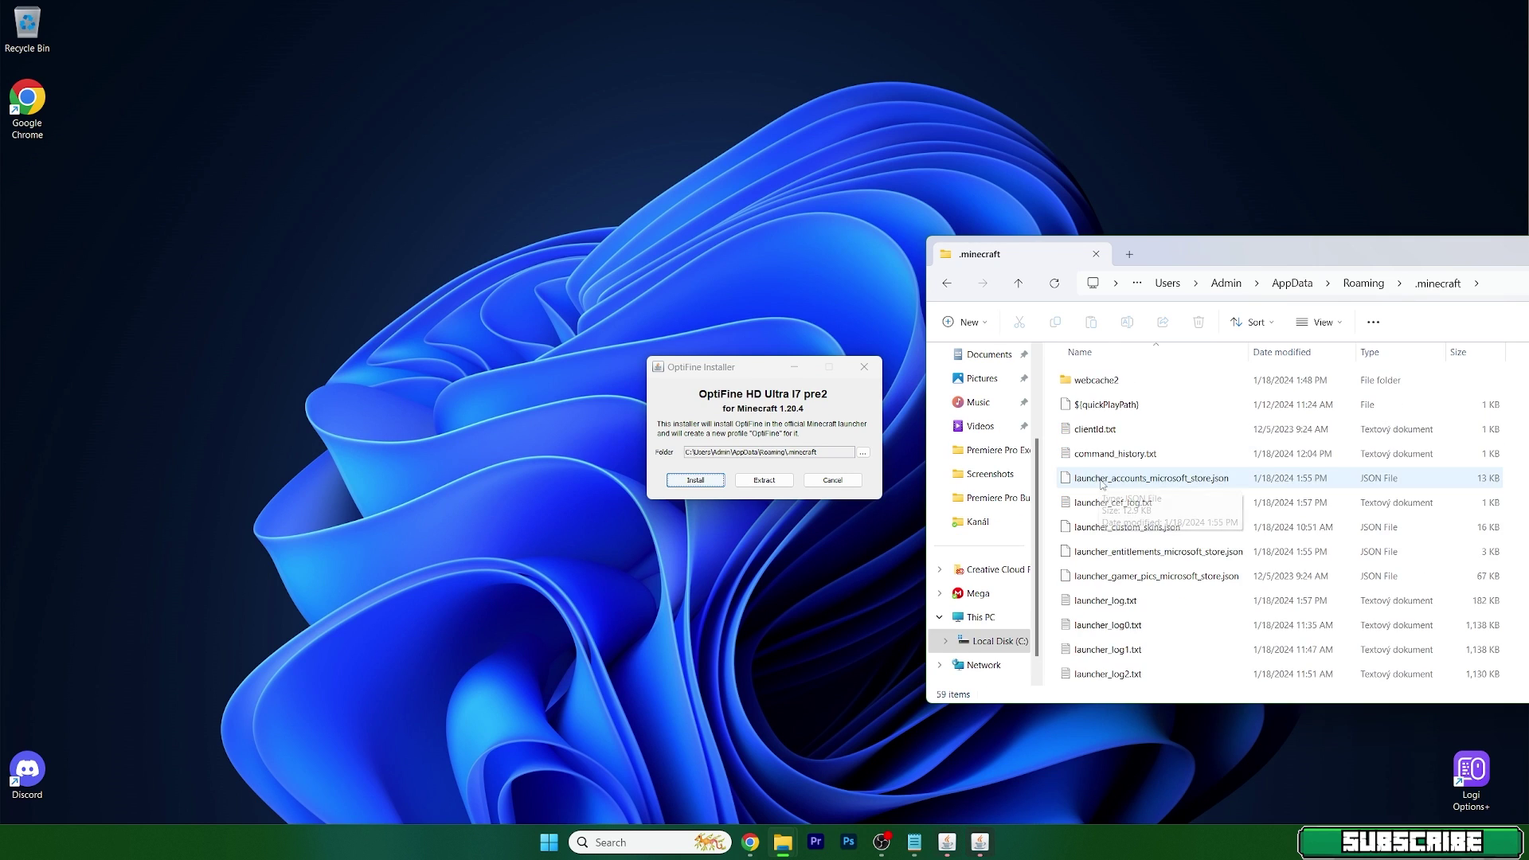
scroll(1102, 498, "up", 5)
double_click(1091, 643)
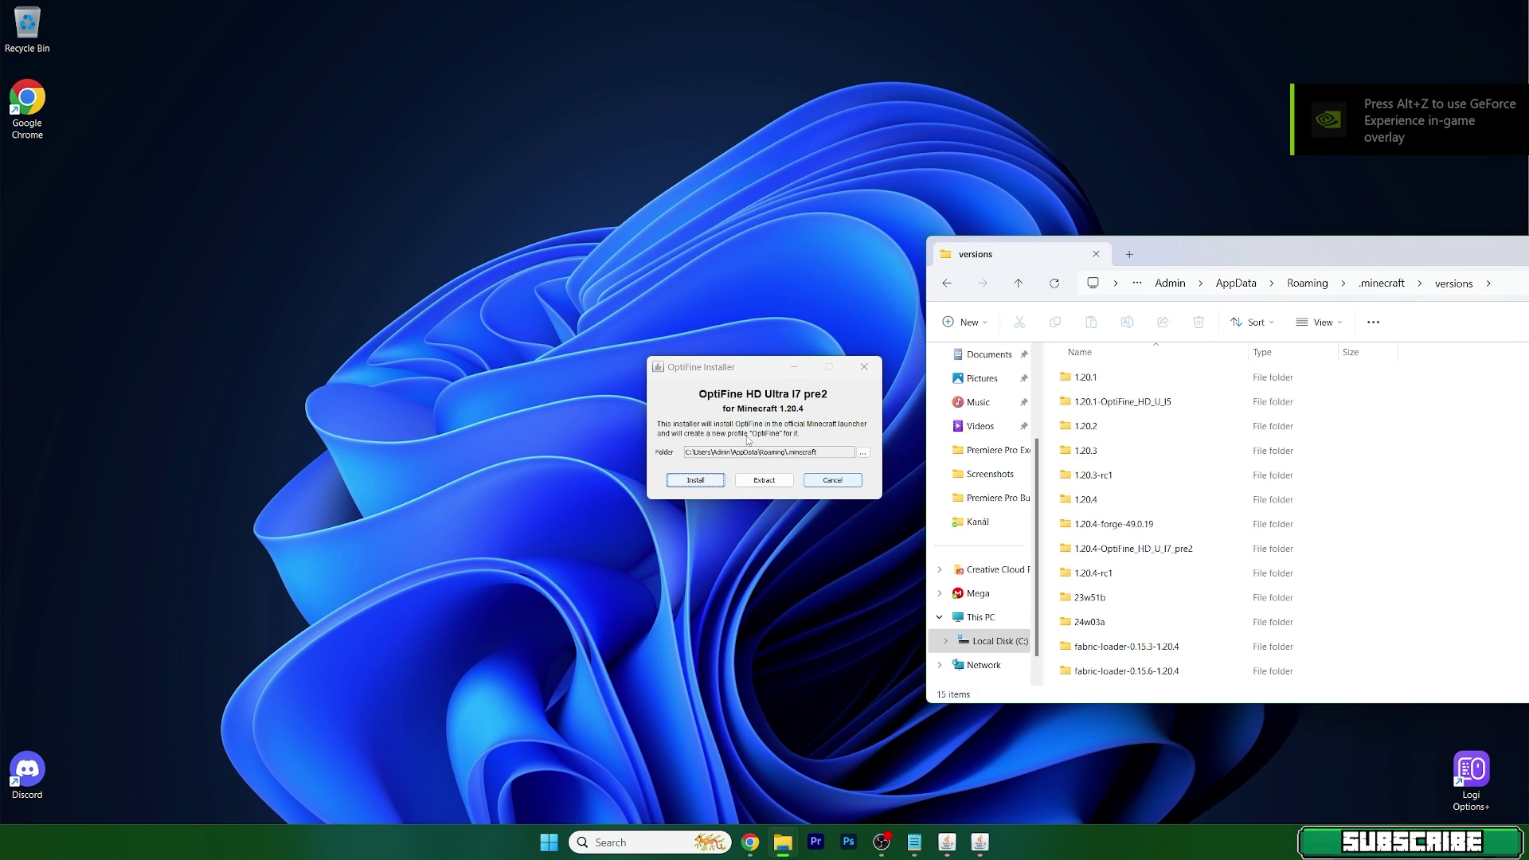
- Install OptiFine HD Ultra I7 pre2 for Minecraft 1.20.4 into the .minecraft folder and close the installer
left_click(697, 451)
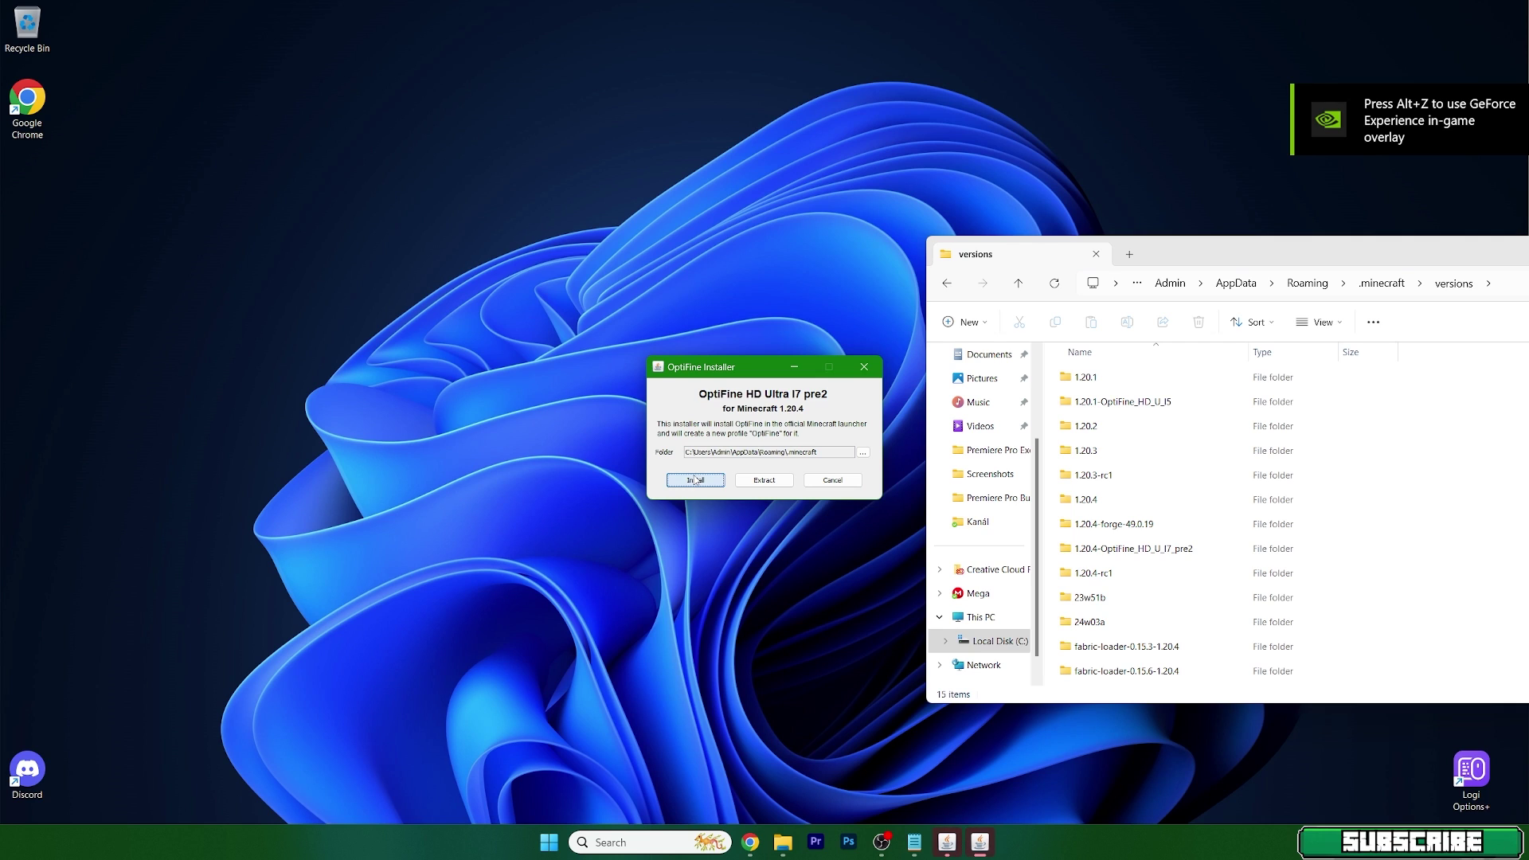
left_click(696, 480)
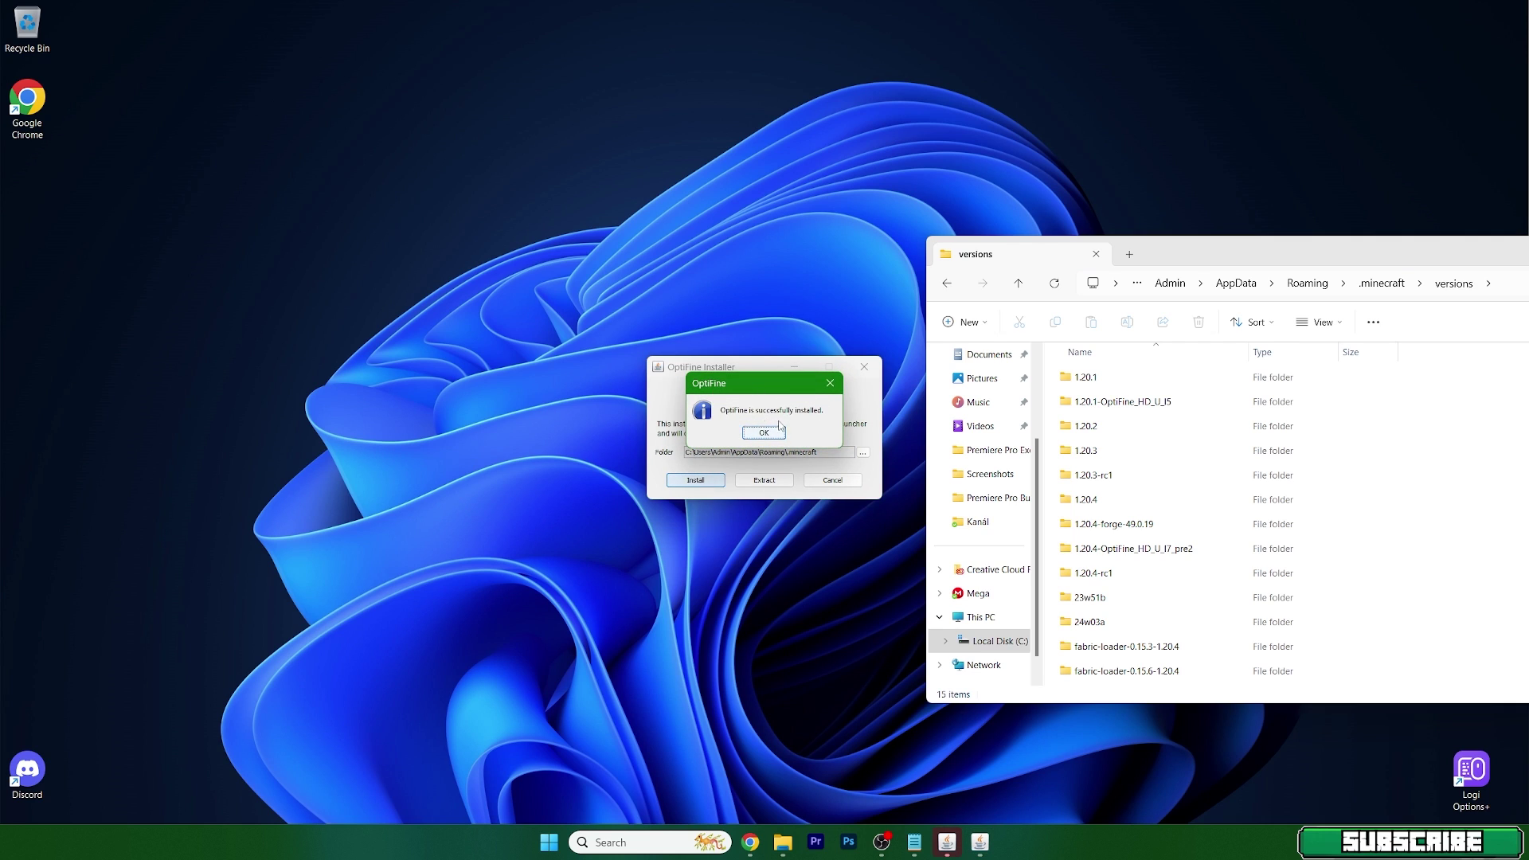
left_click(762, 435)
left_click(864, 366)
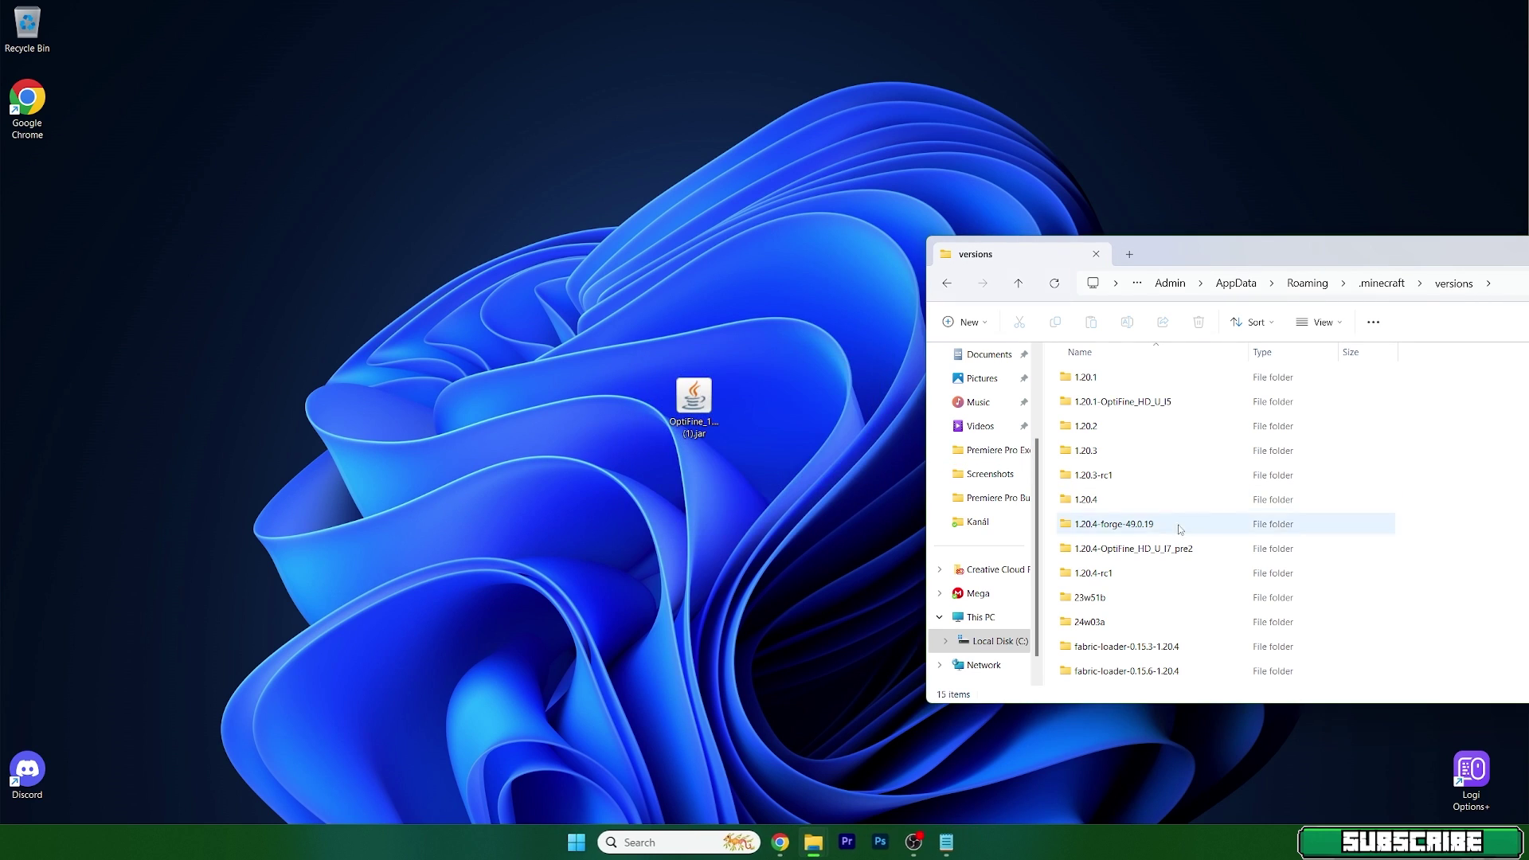
- Check the 1.20.4-OptiFine_HD_U_I7_pre2 folder among the installed versions and close the folder window
left_click(1081, 552)
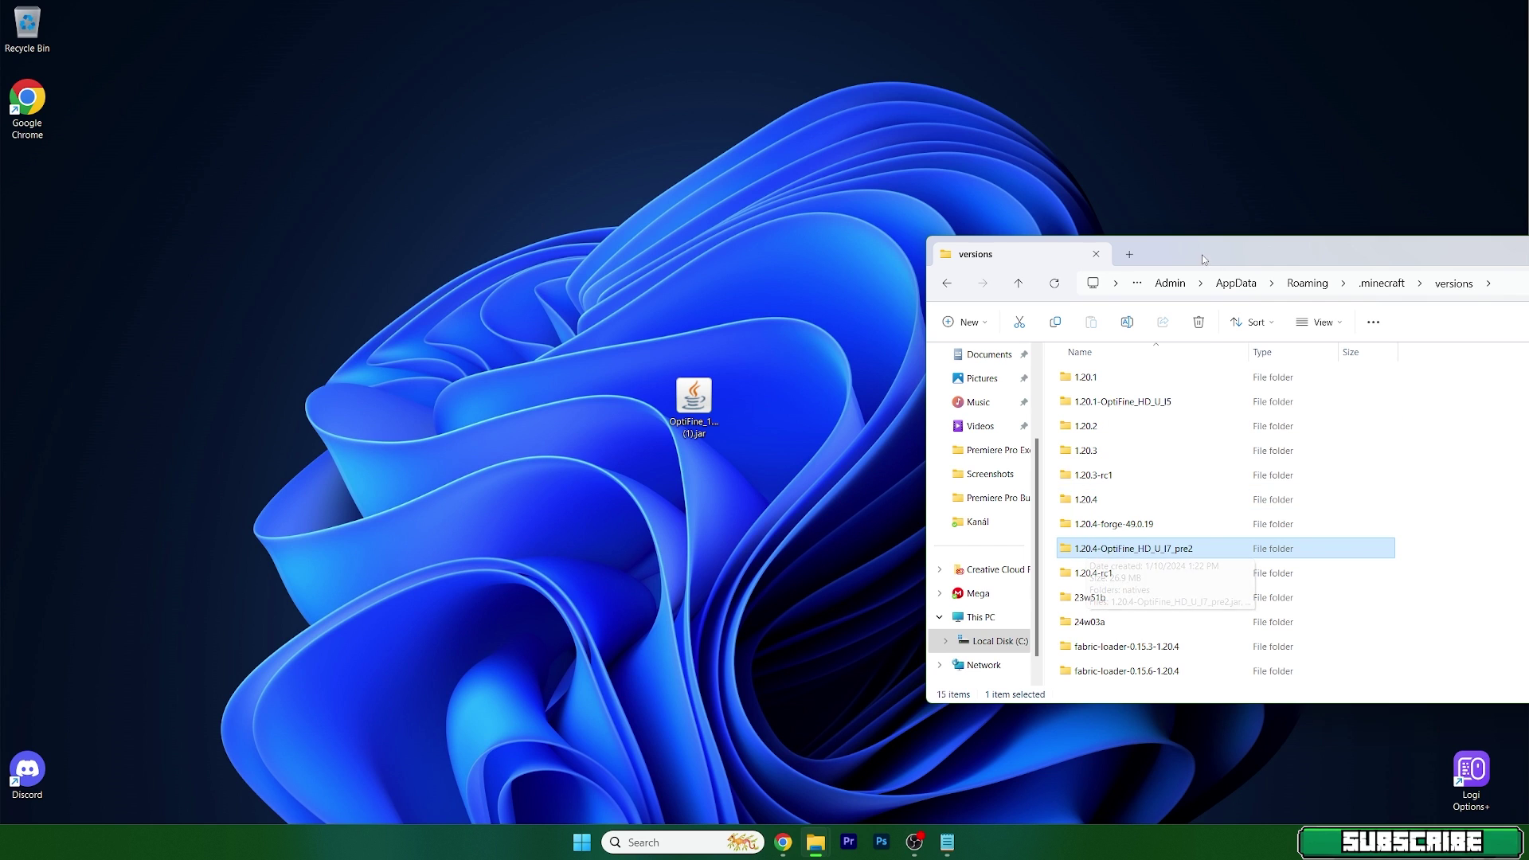
left_click_drag(1201, 255, 718, 225)
left_click(1261, 219)
- Open the Minecraft Launcher and go to the list of Java Edition installations
key("super")
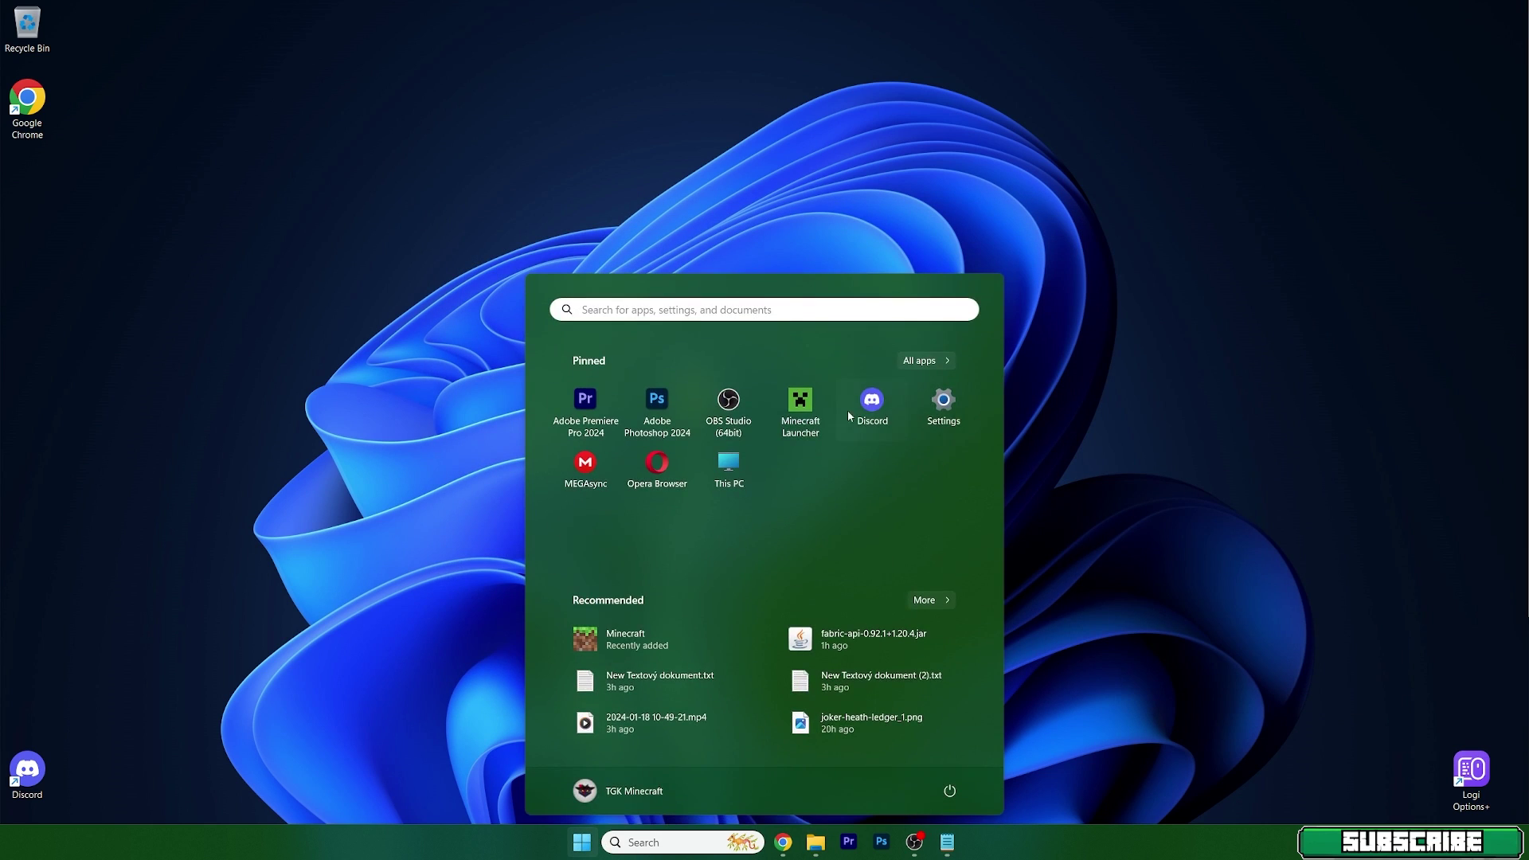
left_click(800, 399)
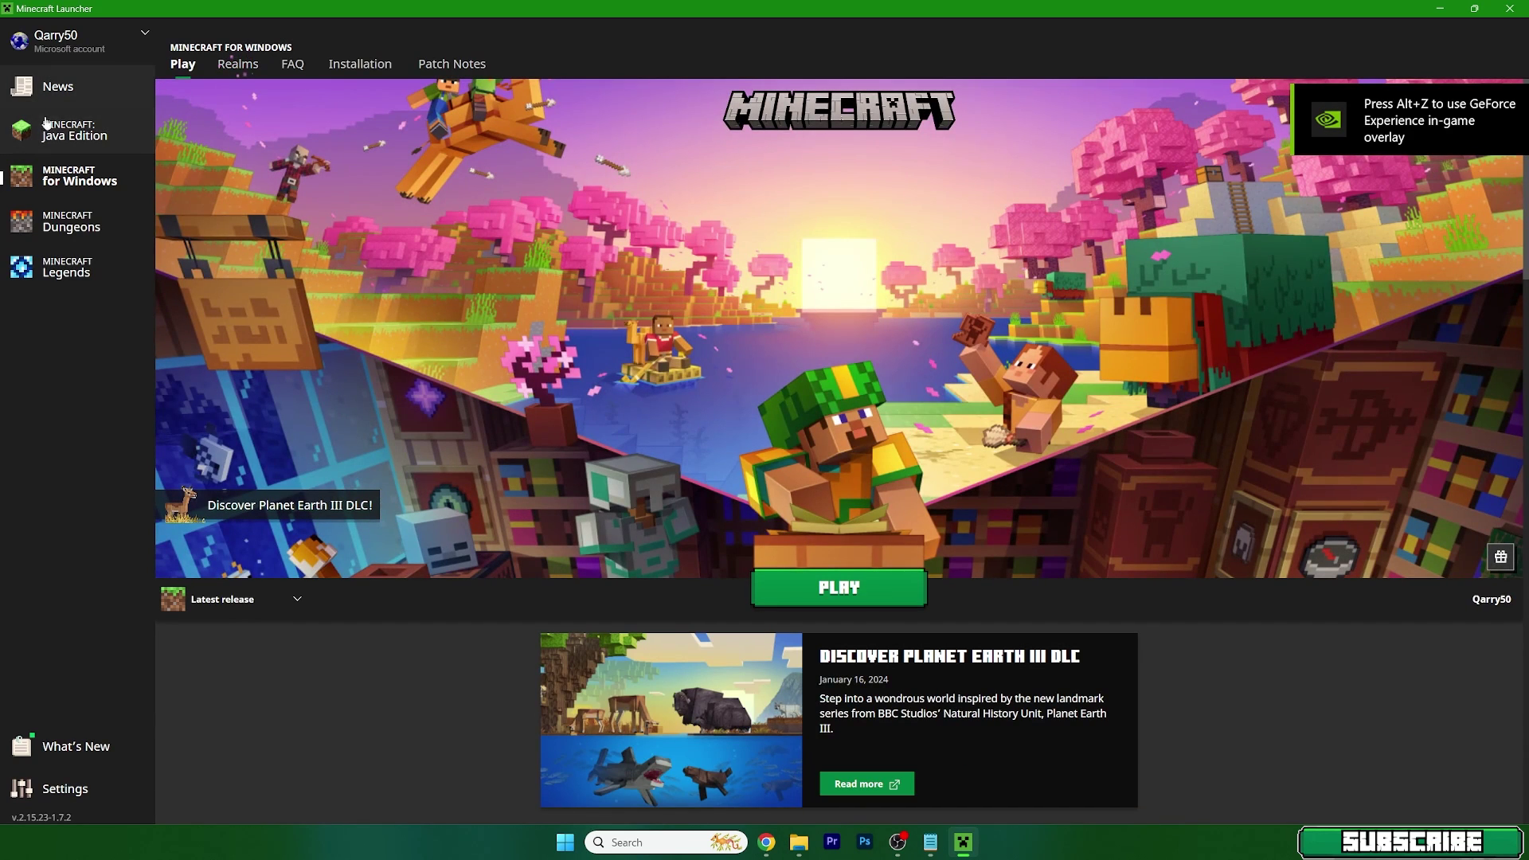
left_click(47, 122)
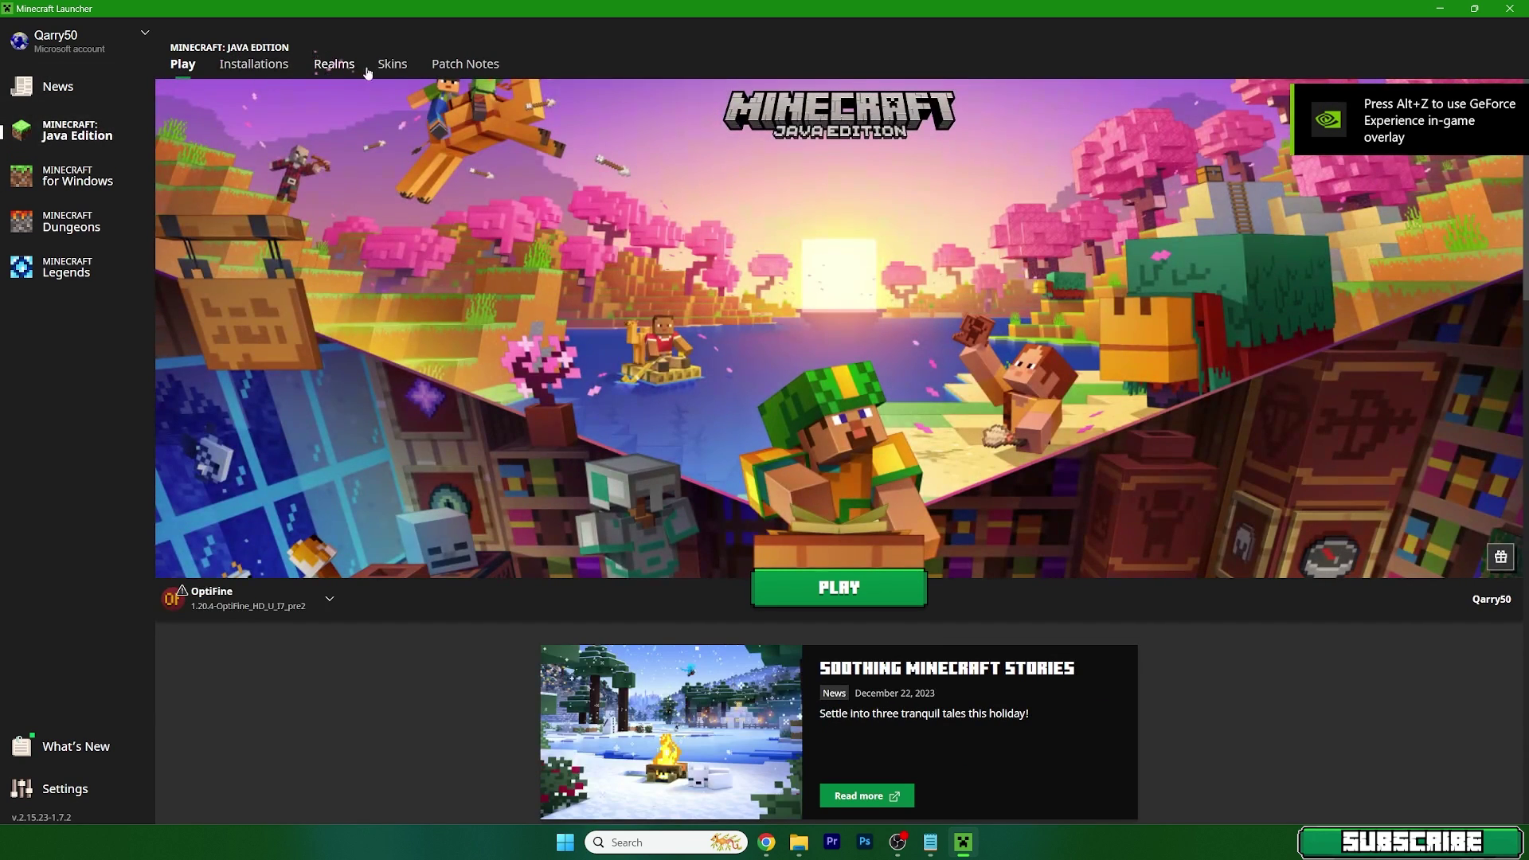
left_click(233, 67)
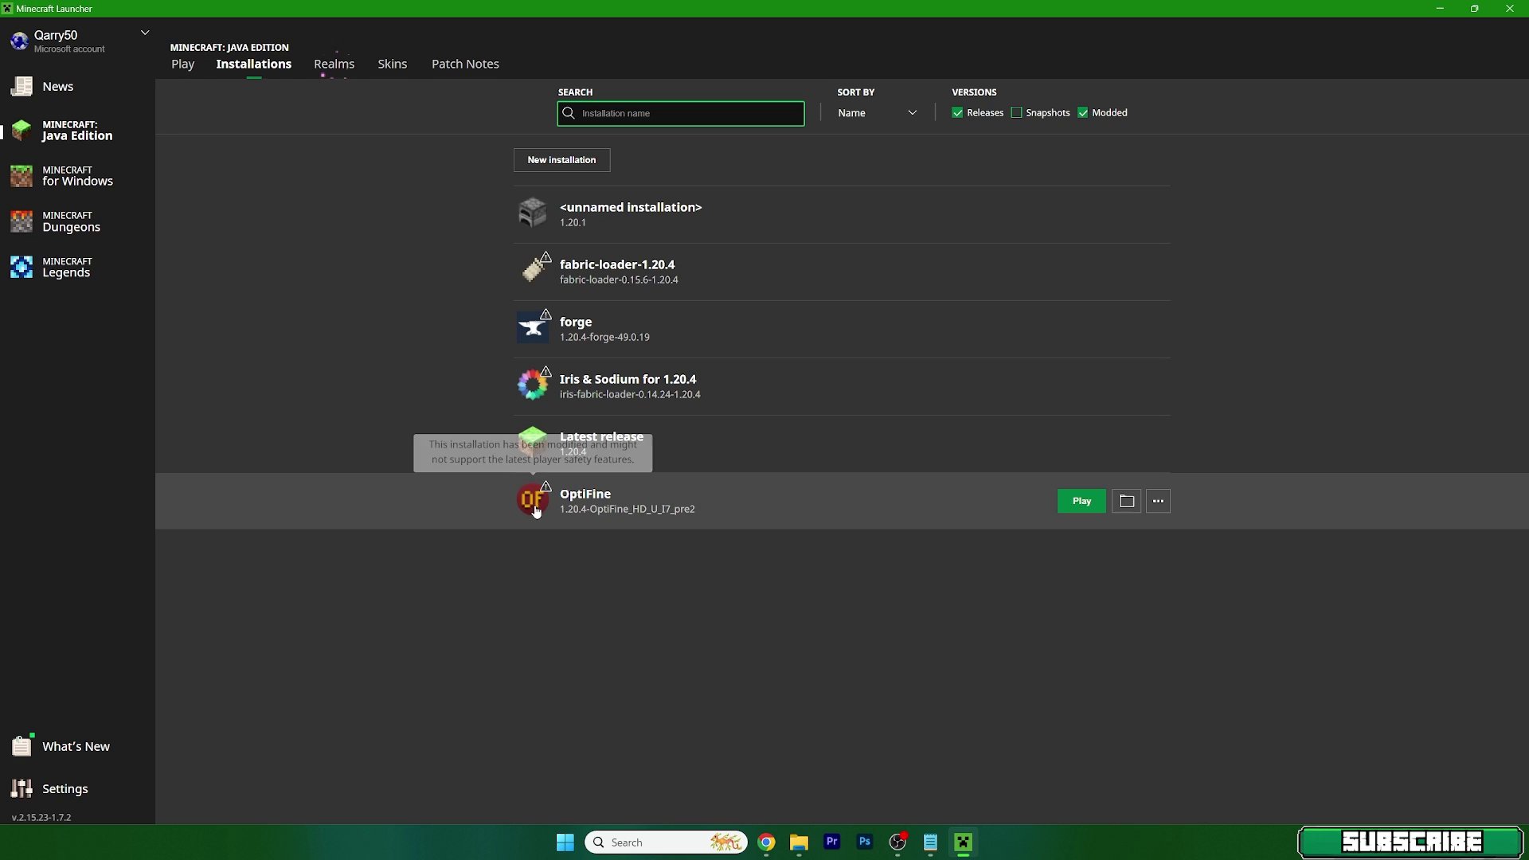
- Open the OptiFine installation for editing and expand its extra options to reach the memory value in the JVM arguments
left_click(1158, 503)
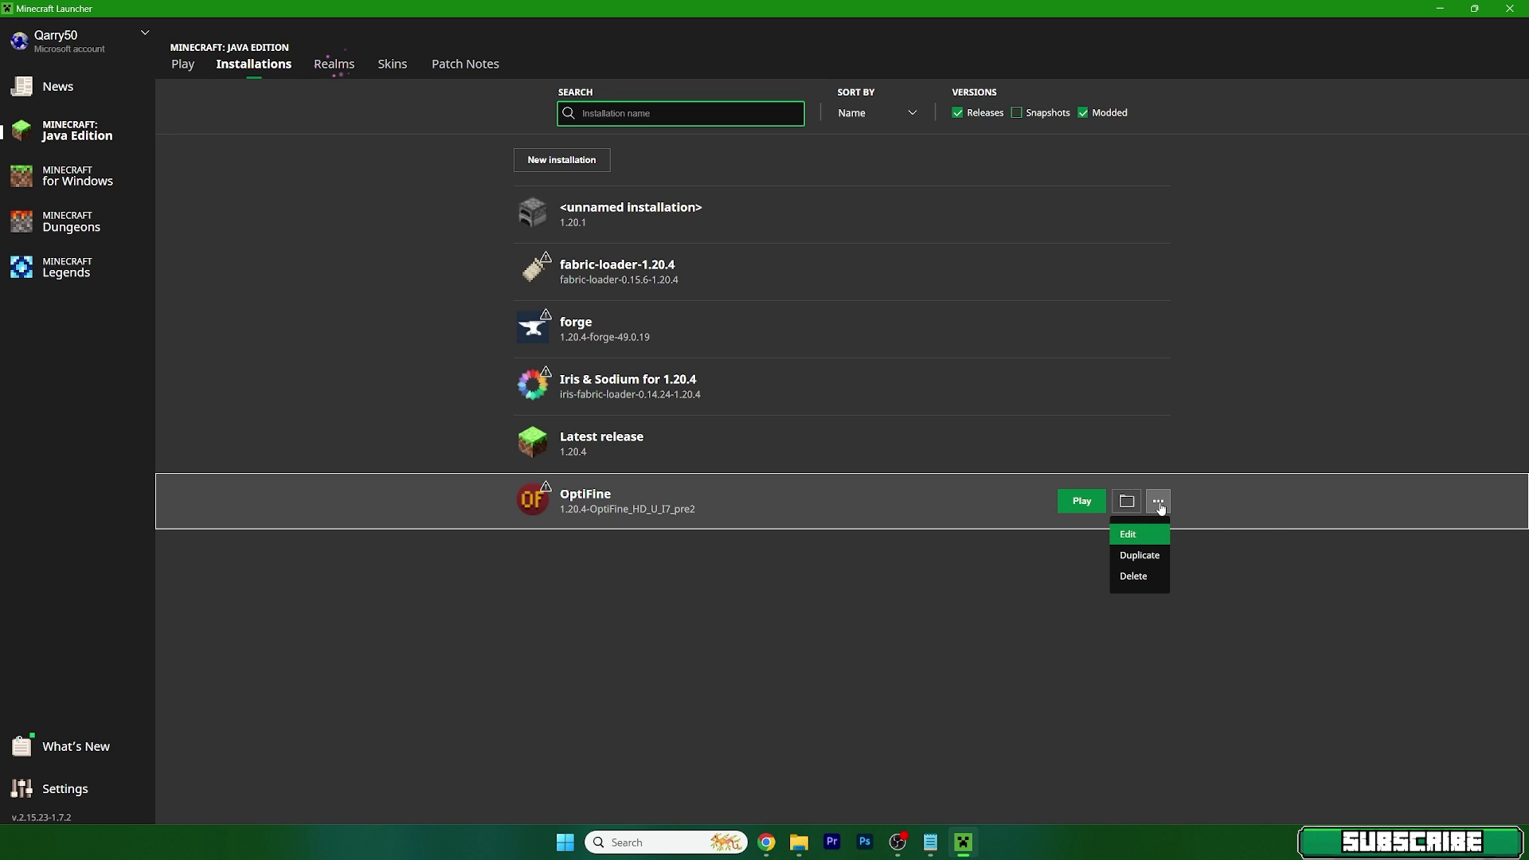
left_click(1128, 535)
left_click(845, 413)
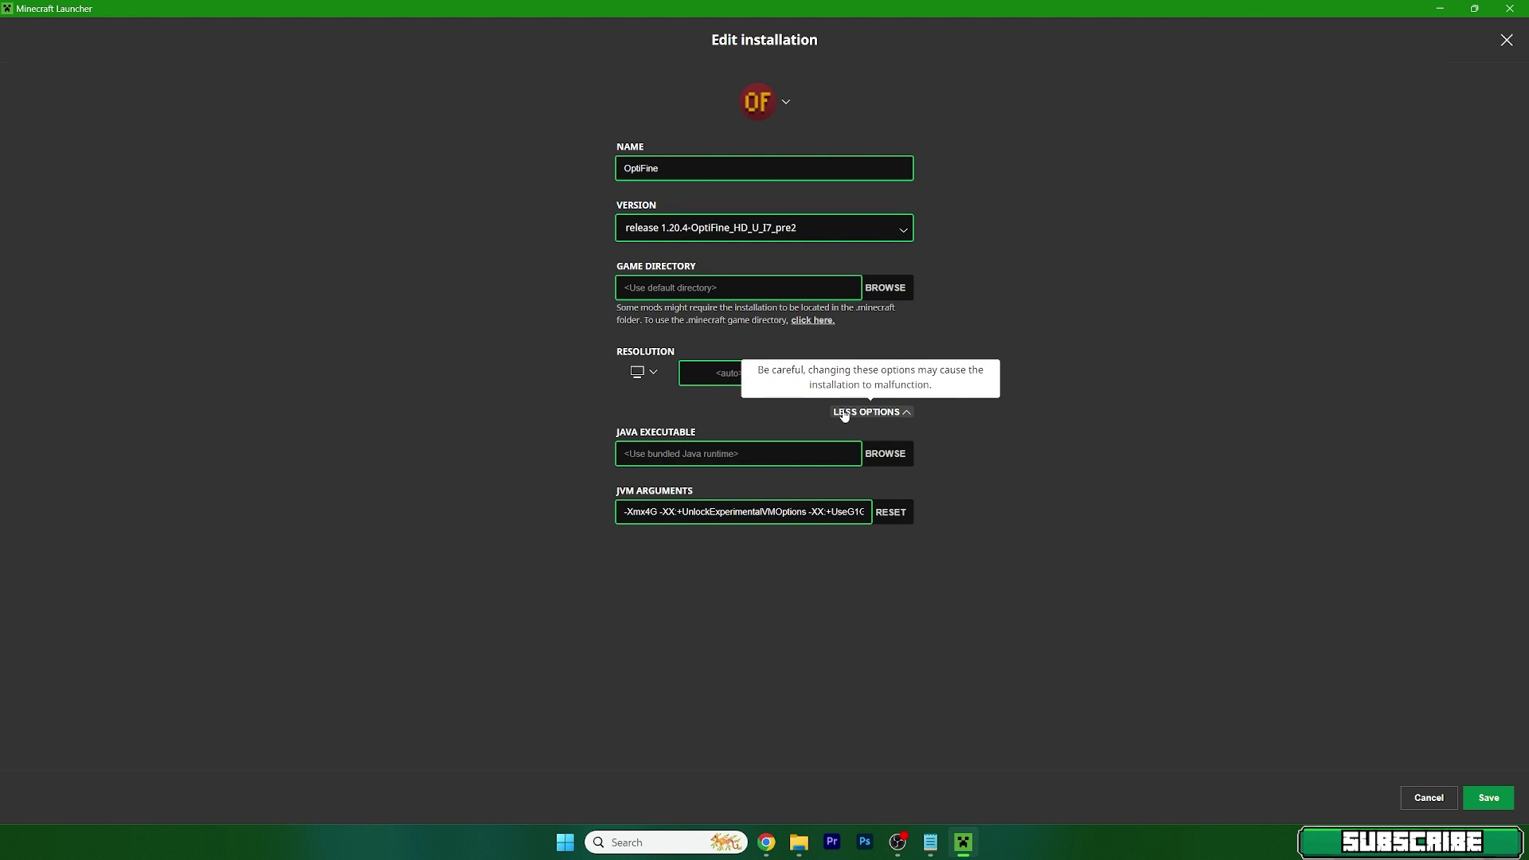
left_click(649, 507)
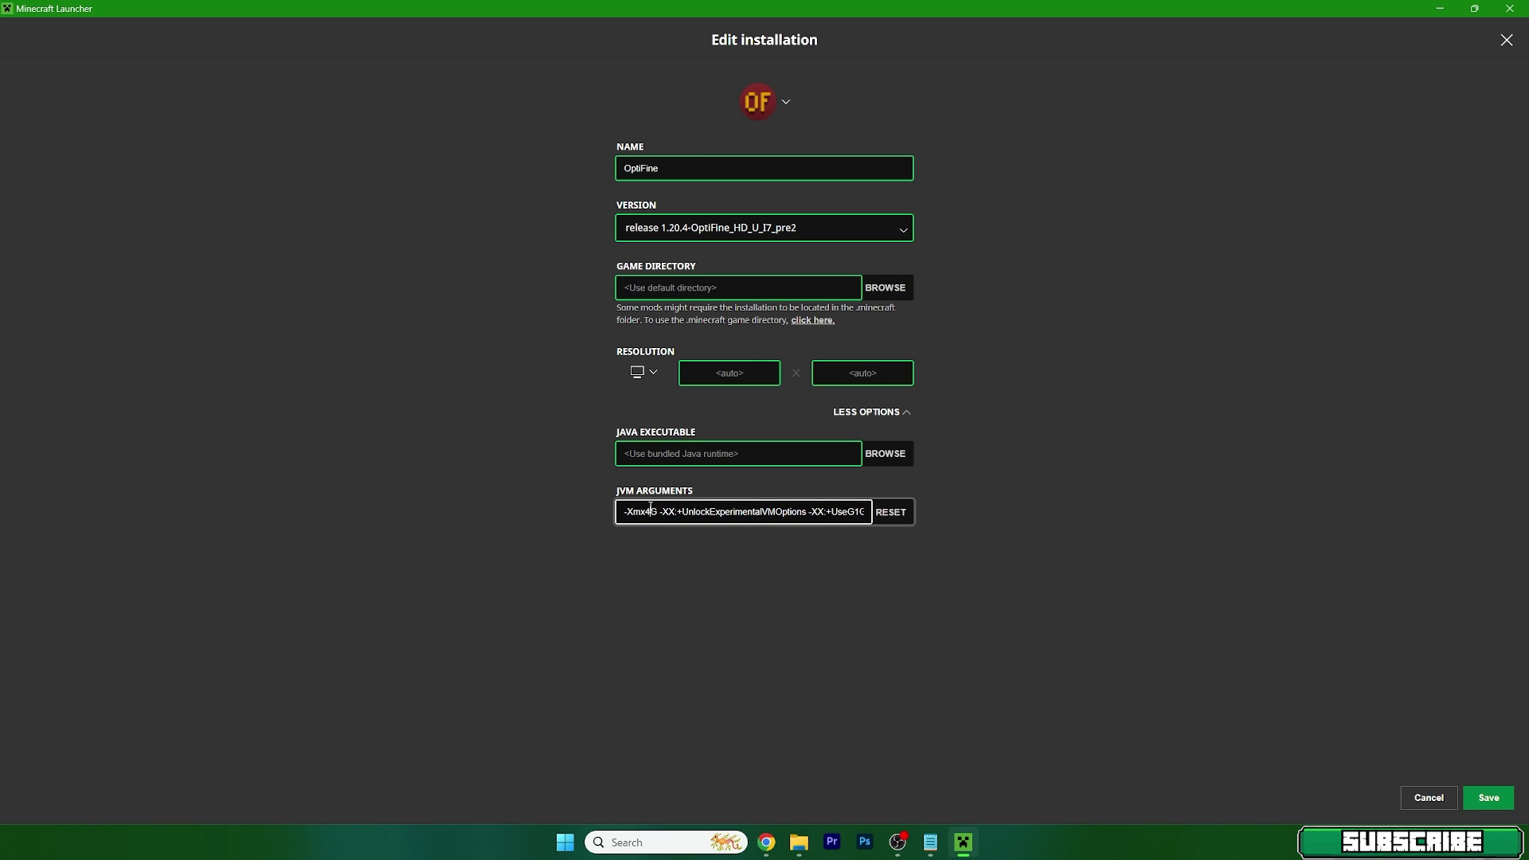
- Try maximum memory values of 2G, 4G, 8G and 6G in the -Xmx part of the JVM arguments
key("BackSpace")
type("2")
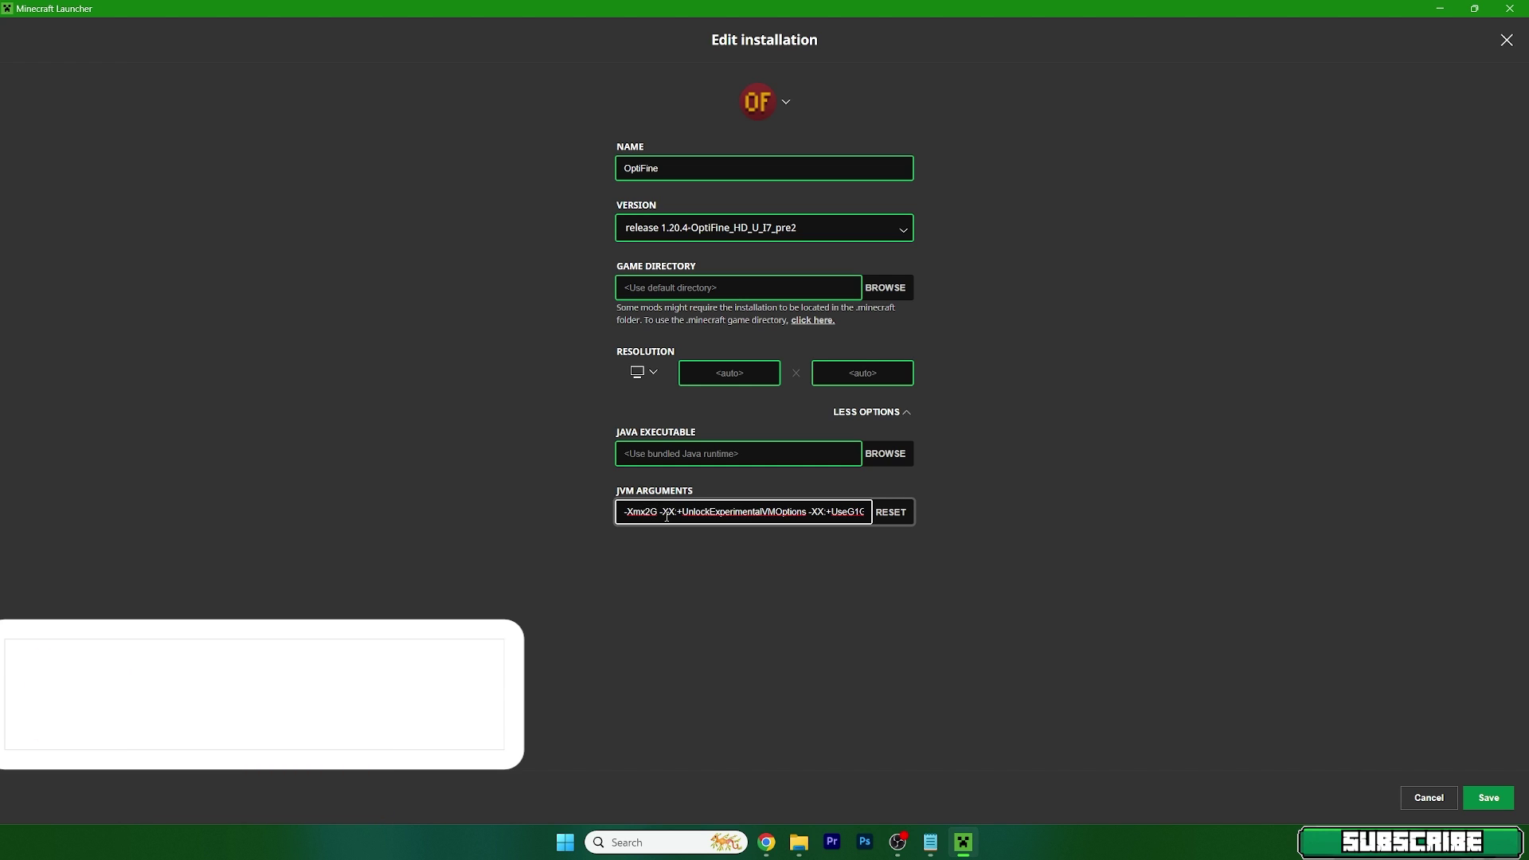
key("BackSpace")
type("4")
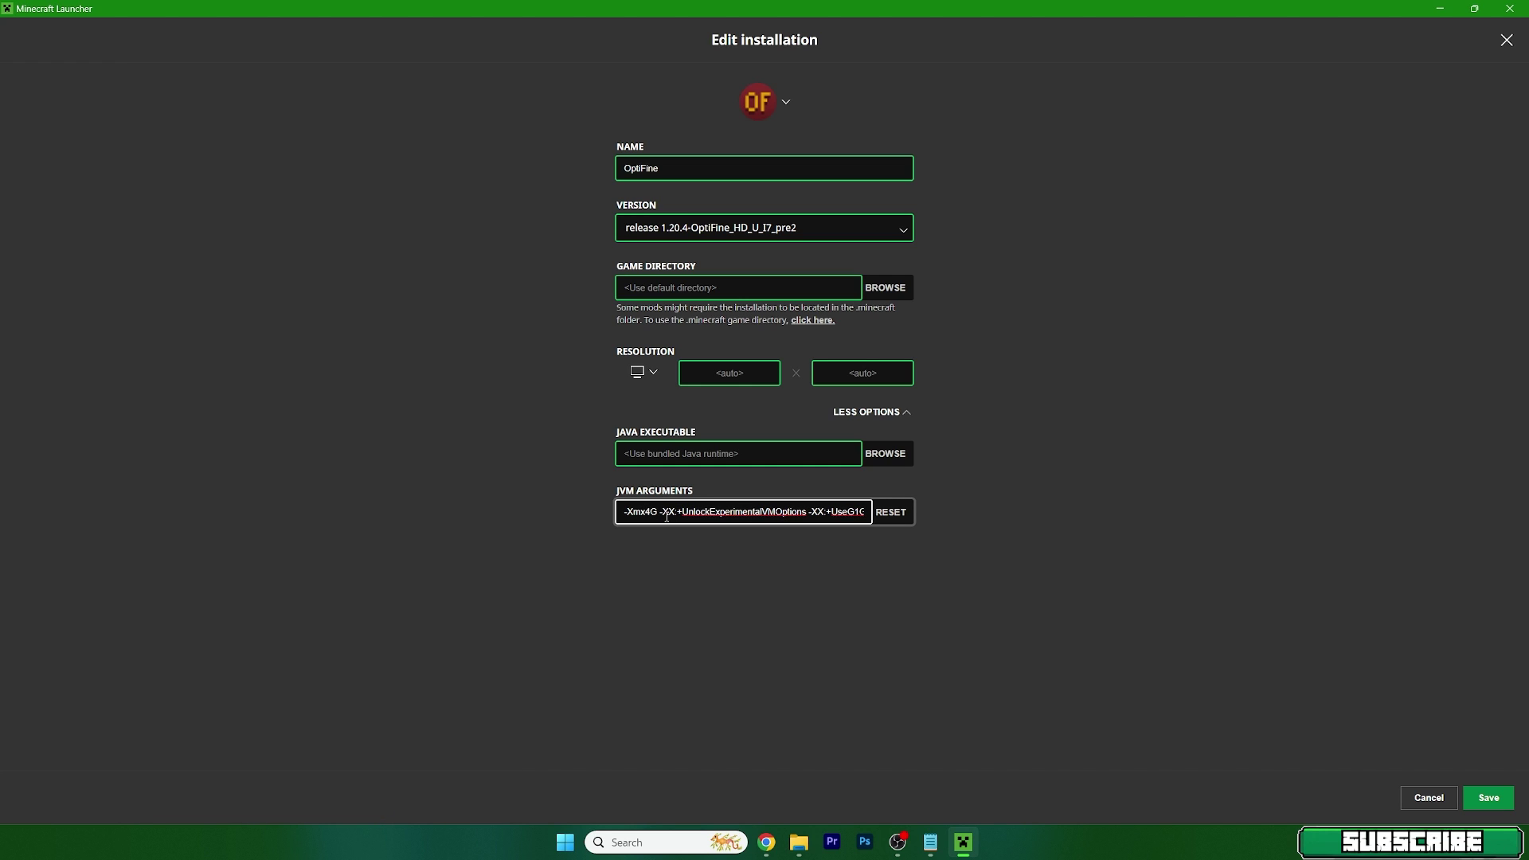
key("BackSpace")
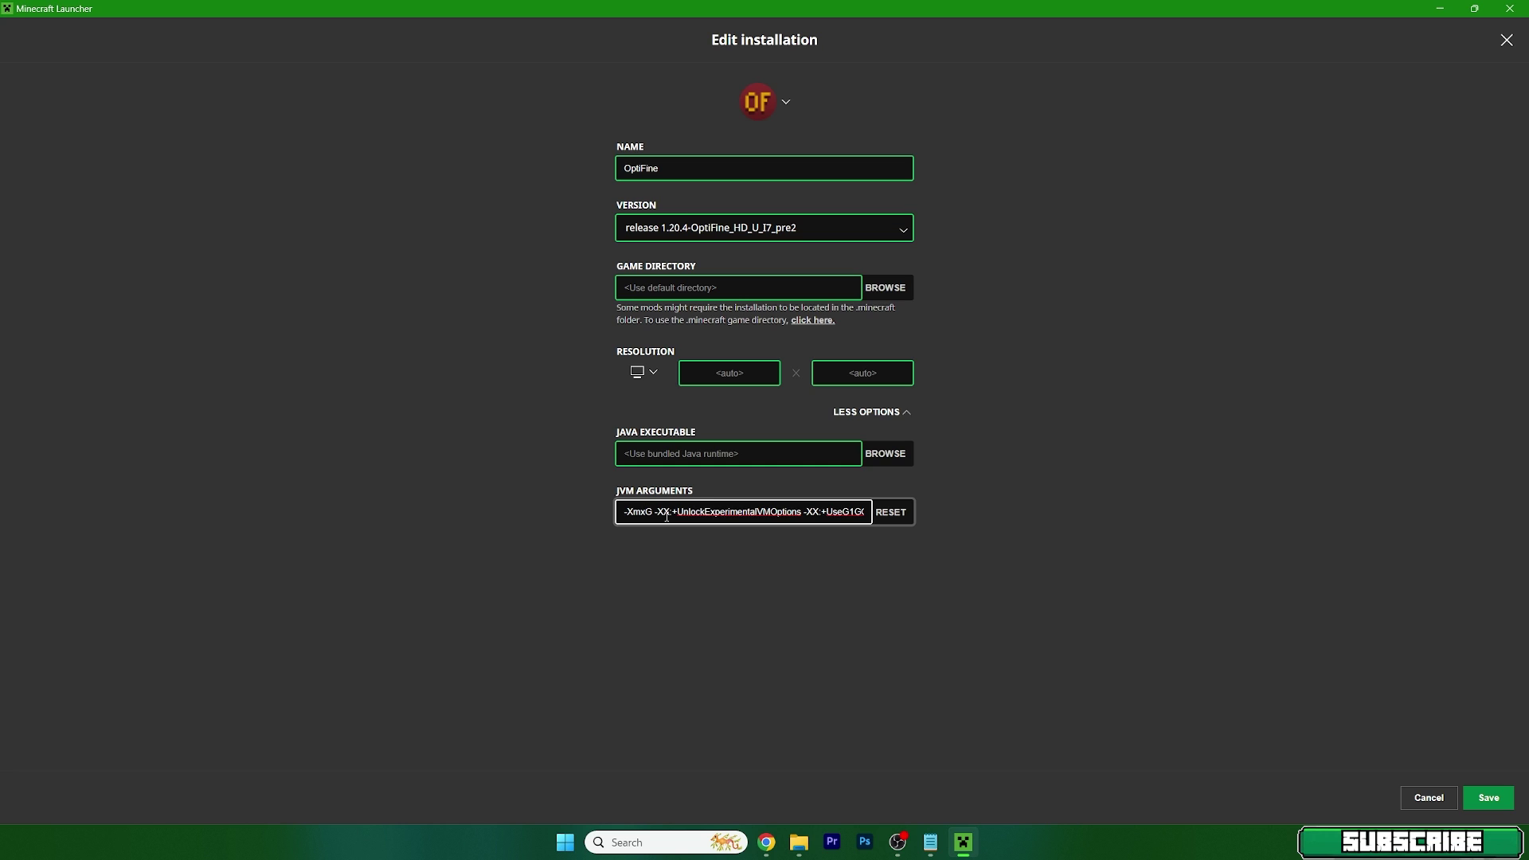
type("8")
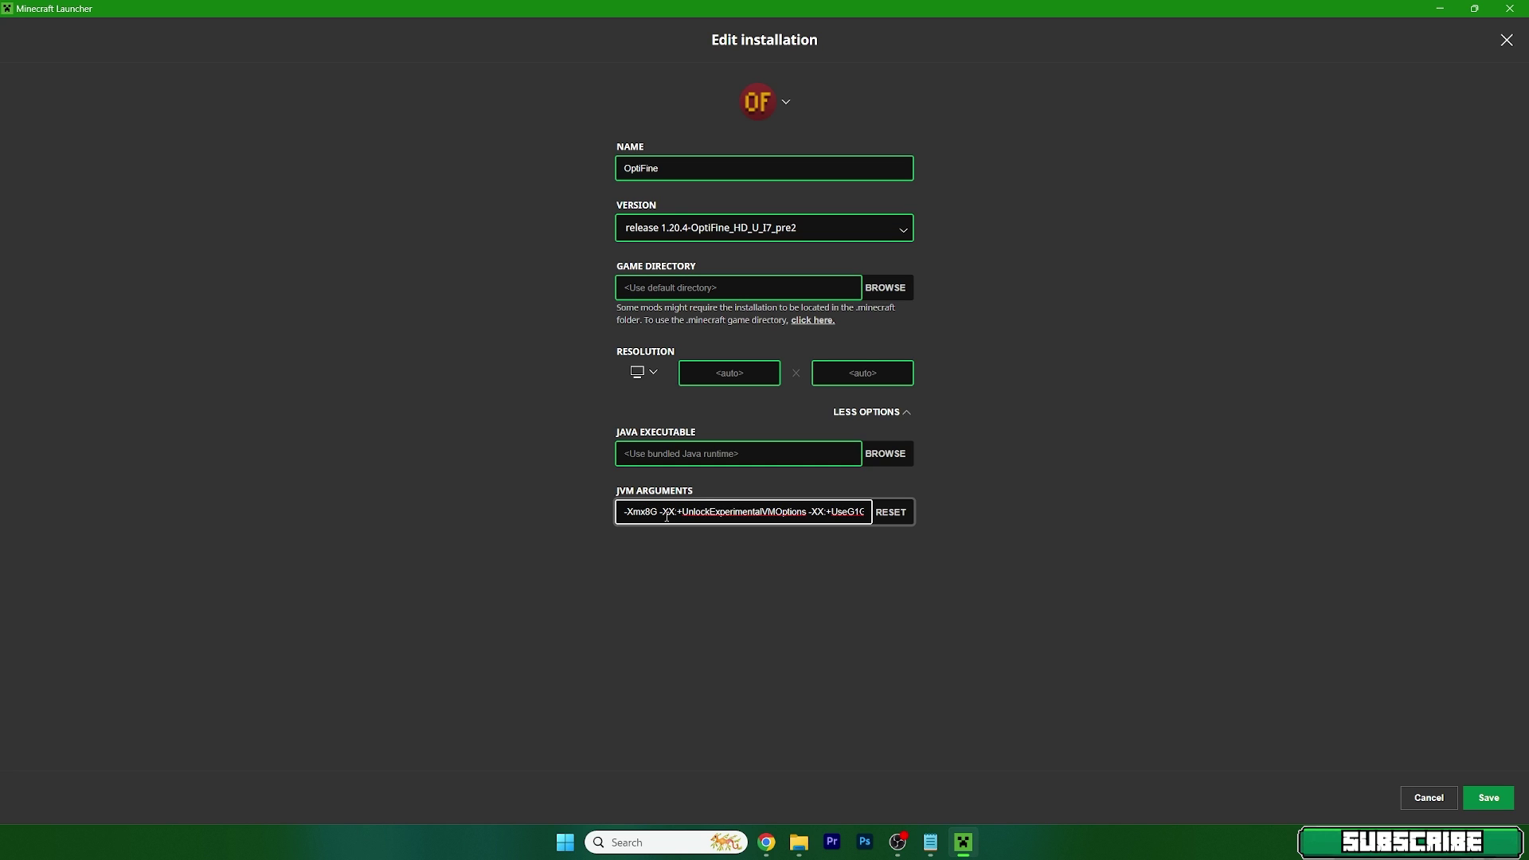
key("BackSpace")
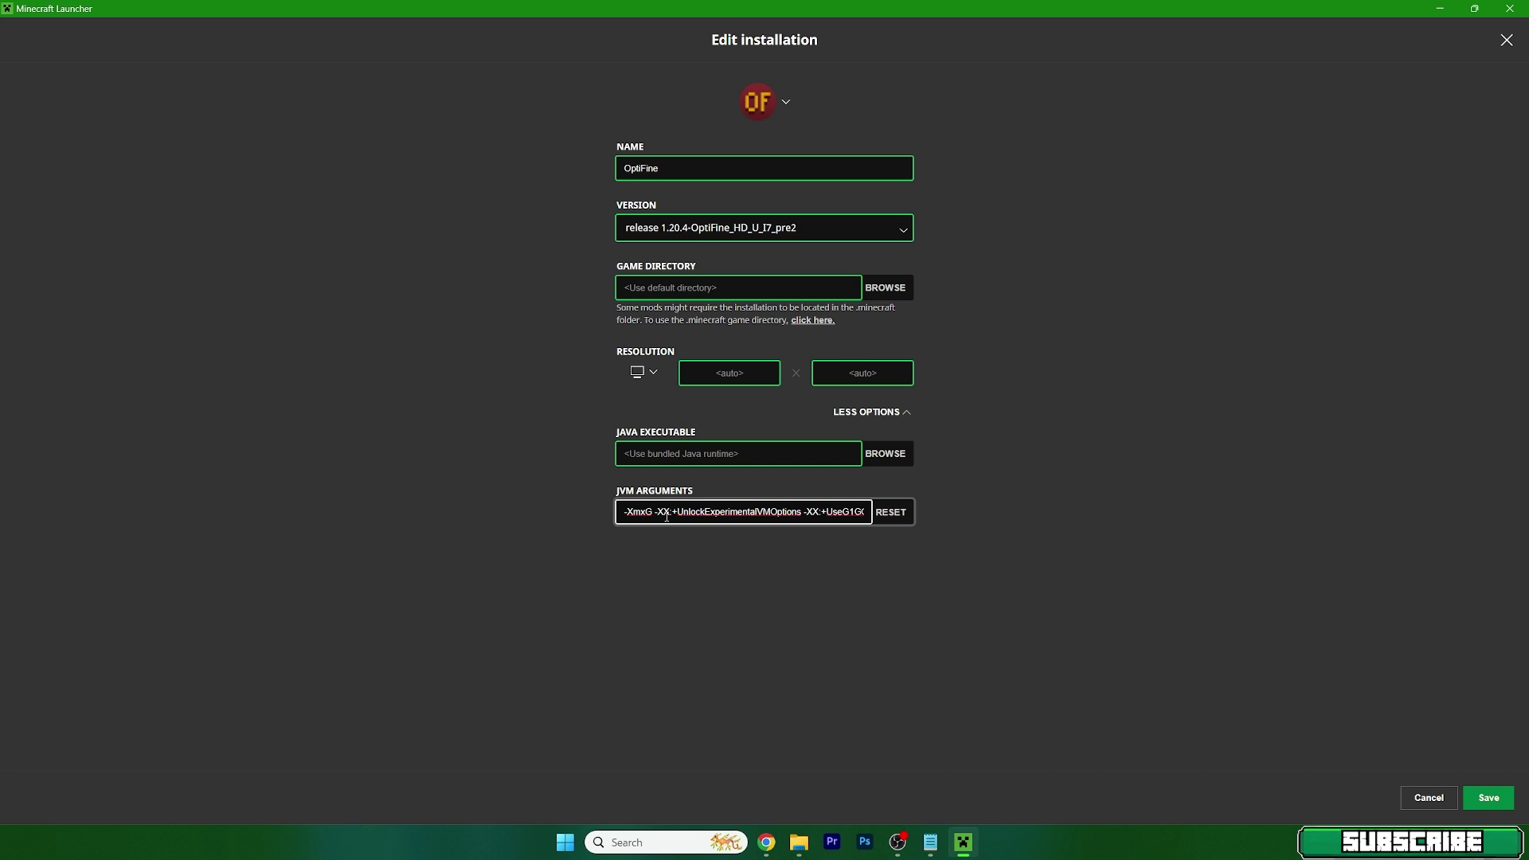
type("6")
- Set the maximum memory in the JVM arguments to -Xmx16G and save the OptiFine installation
key("BackSpace")
type("16")
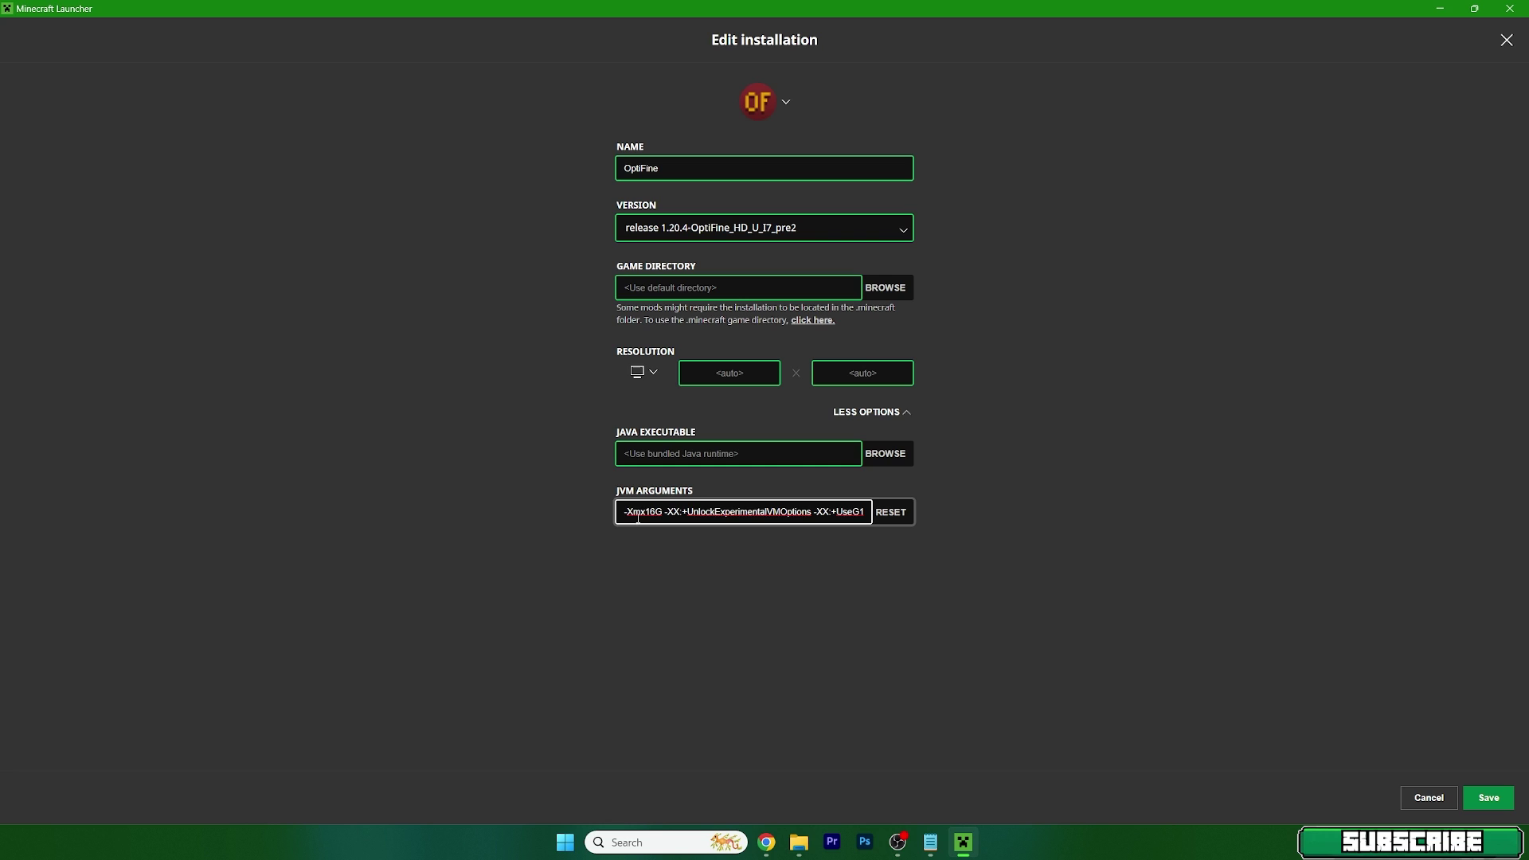
left_click(1488, 797)
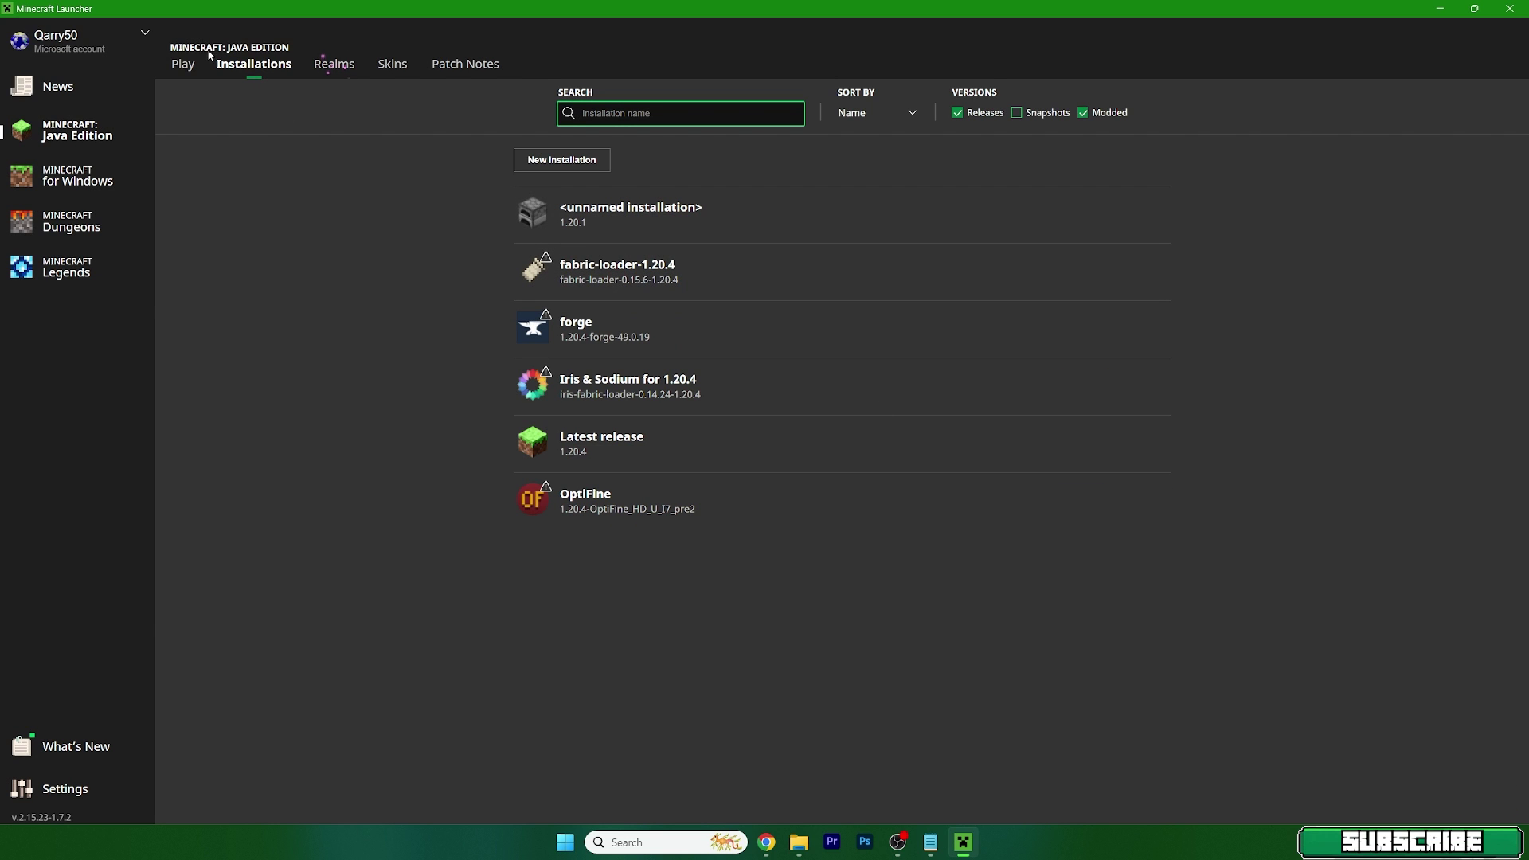
- Launch Minecraft with the OptiFine installation in a maximized window and load the Sherlock singleplayer world
left_click(183, 64)
left_click(790, 593)
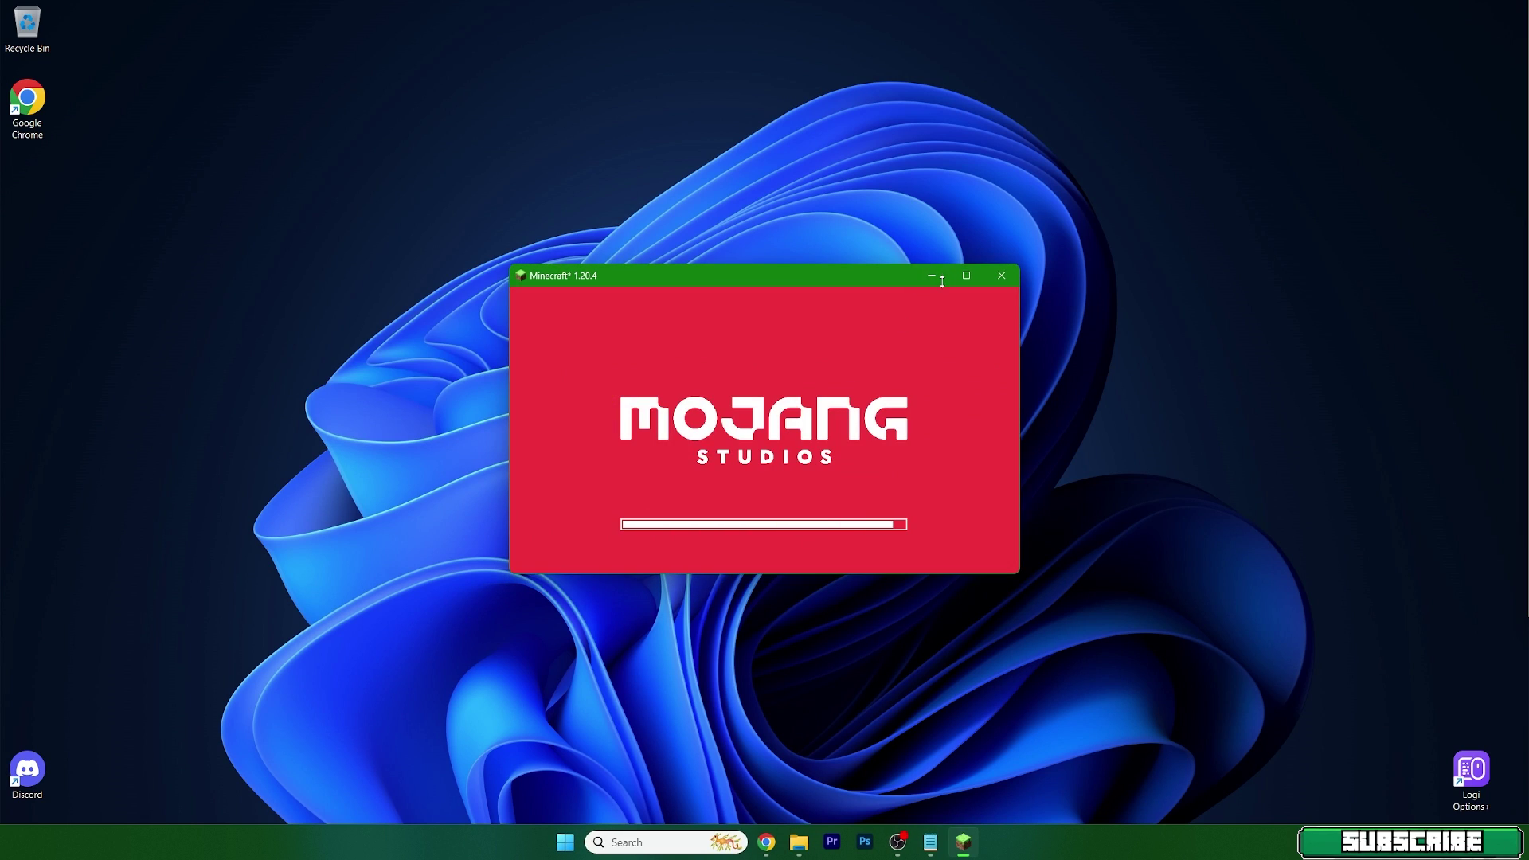
left_click(966, 276)
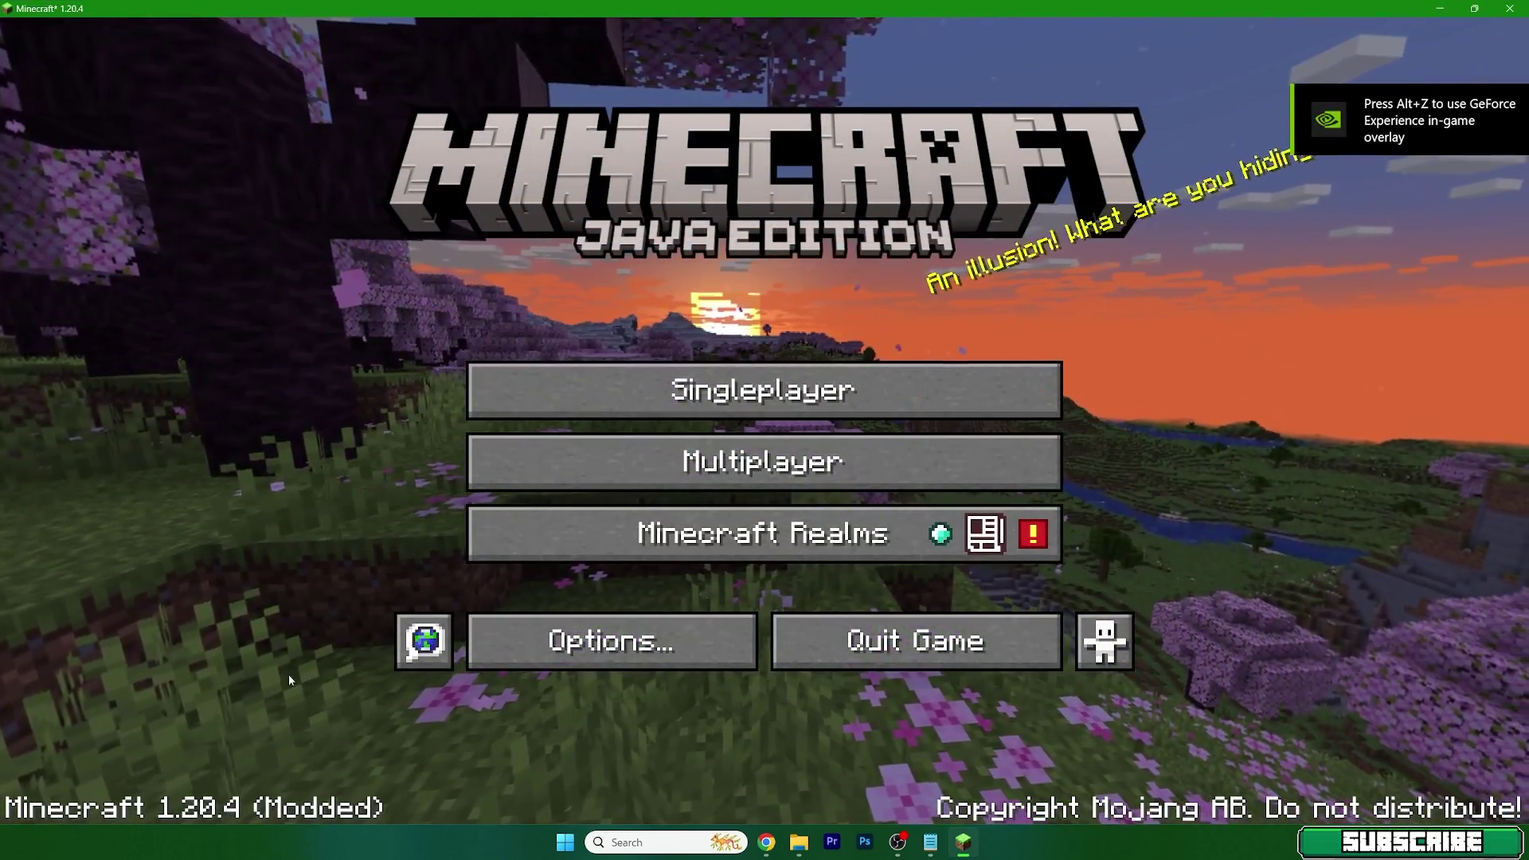
left_click(635, 392)
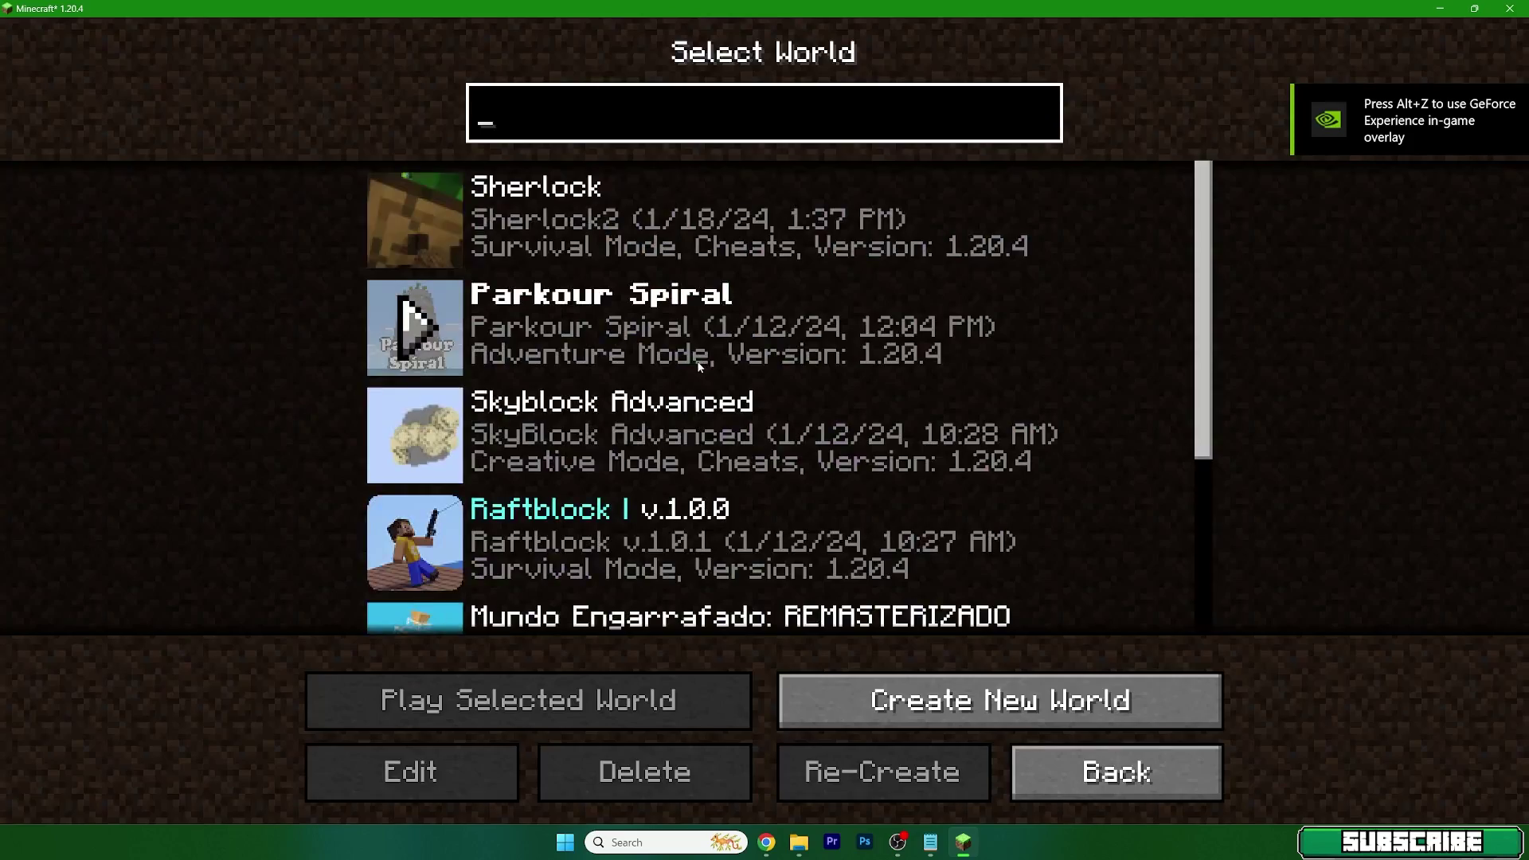
double_click(634, 239)
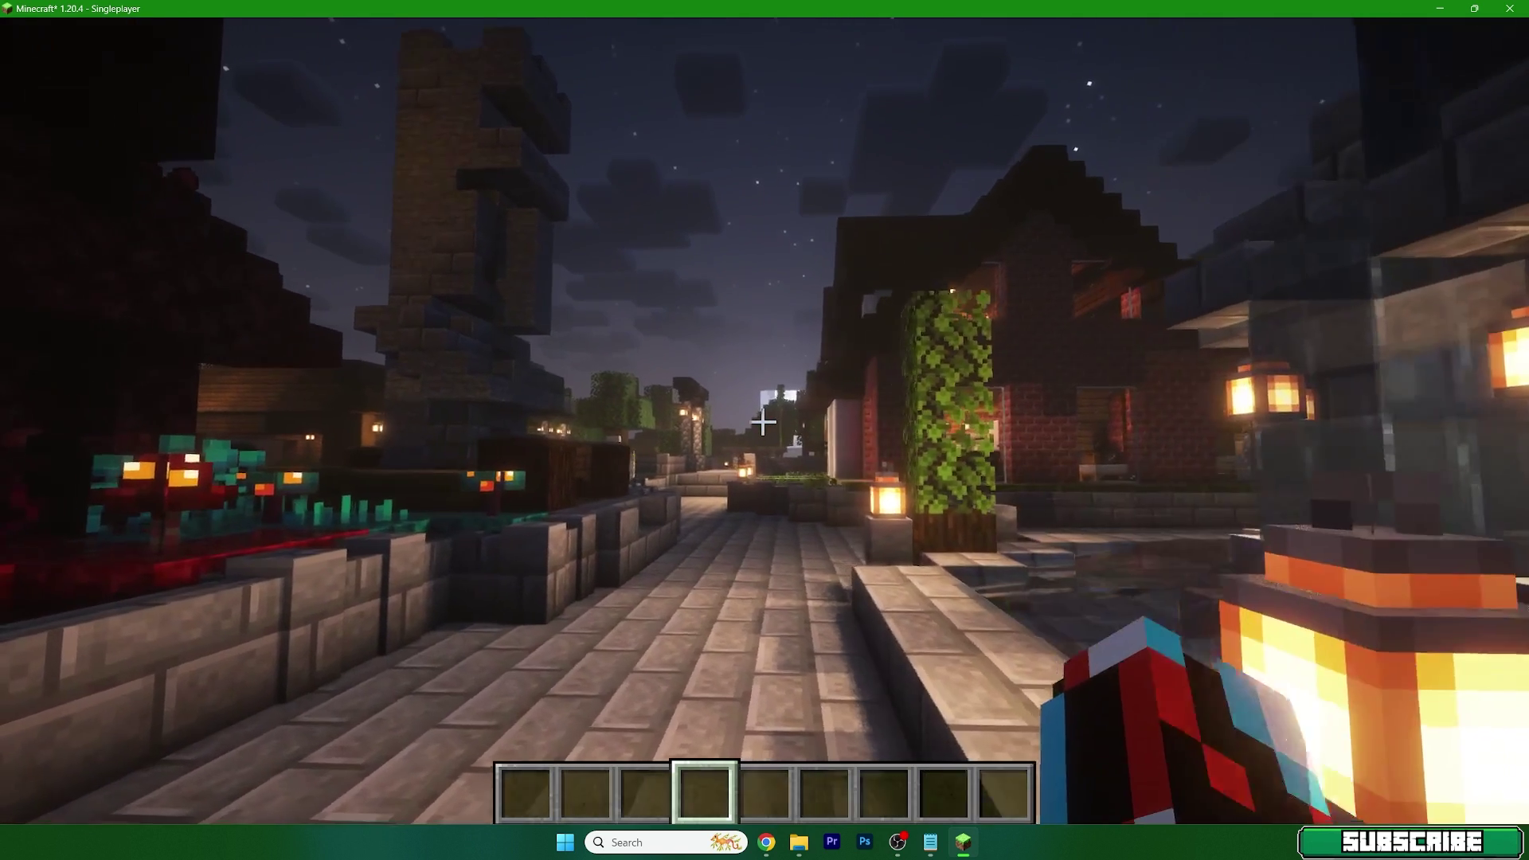
- In the game's video settings, set Graphics to Fast and turn Smooth Lighting off
key("Escape")
left_click(656, 500)
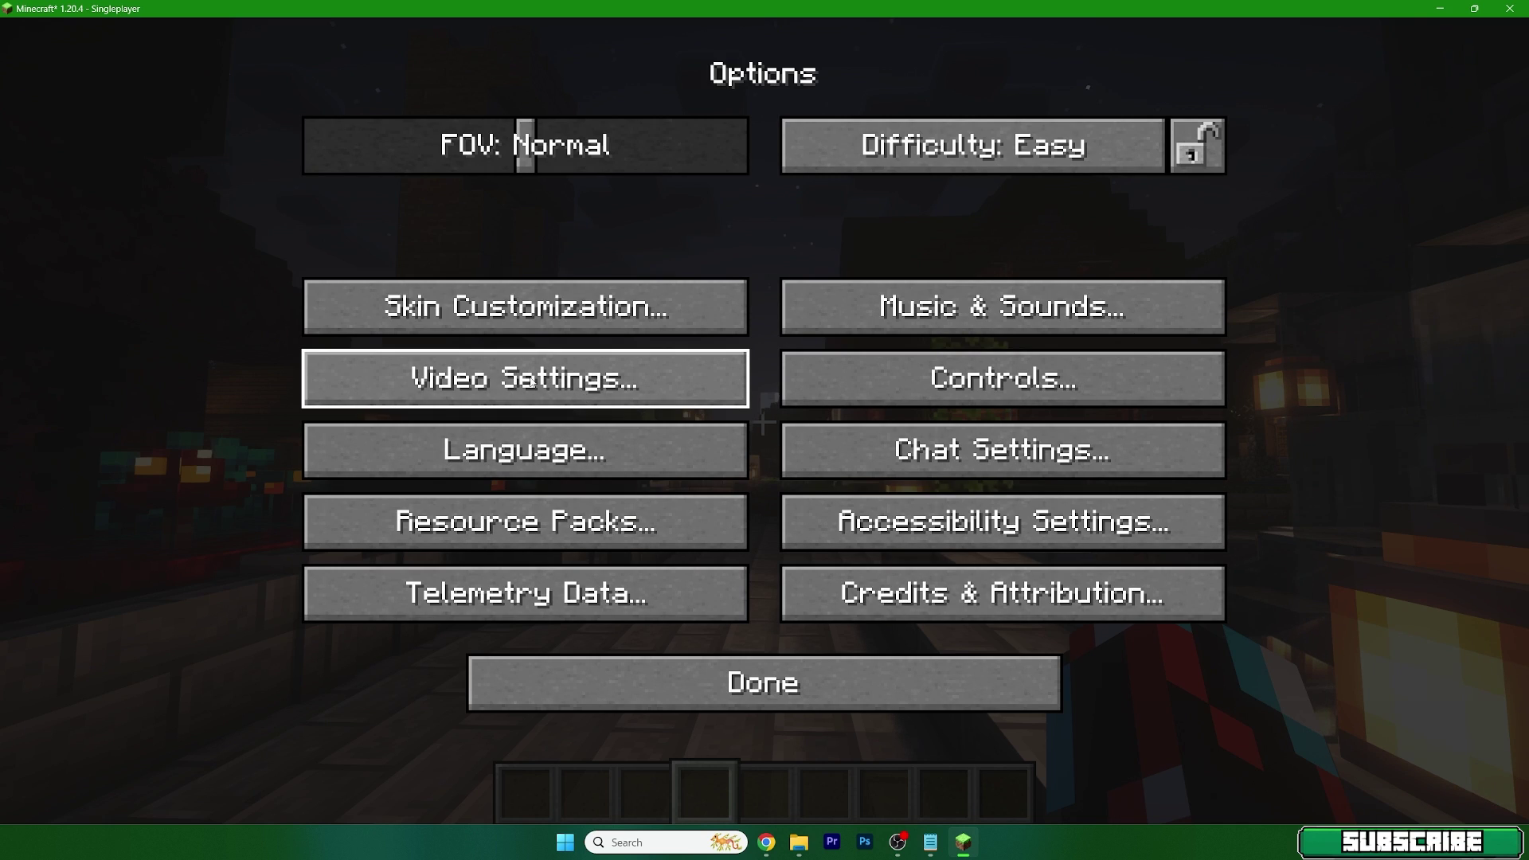
left_click(502, 382)
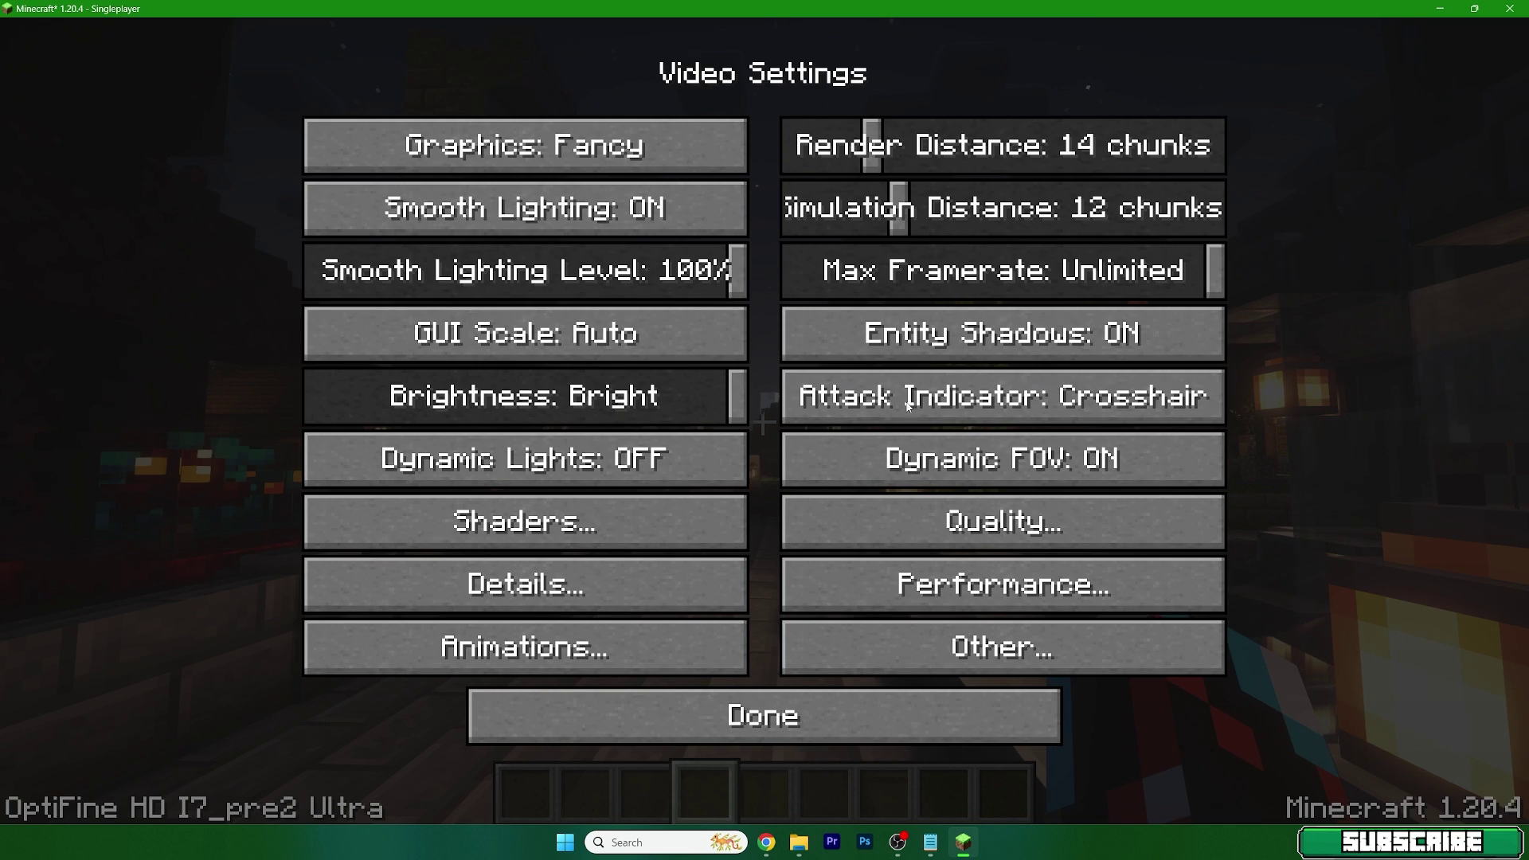
left_click(460, 138)
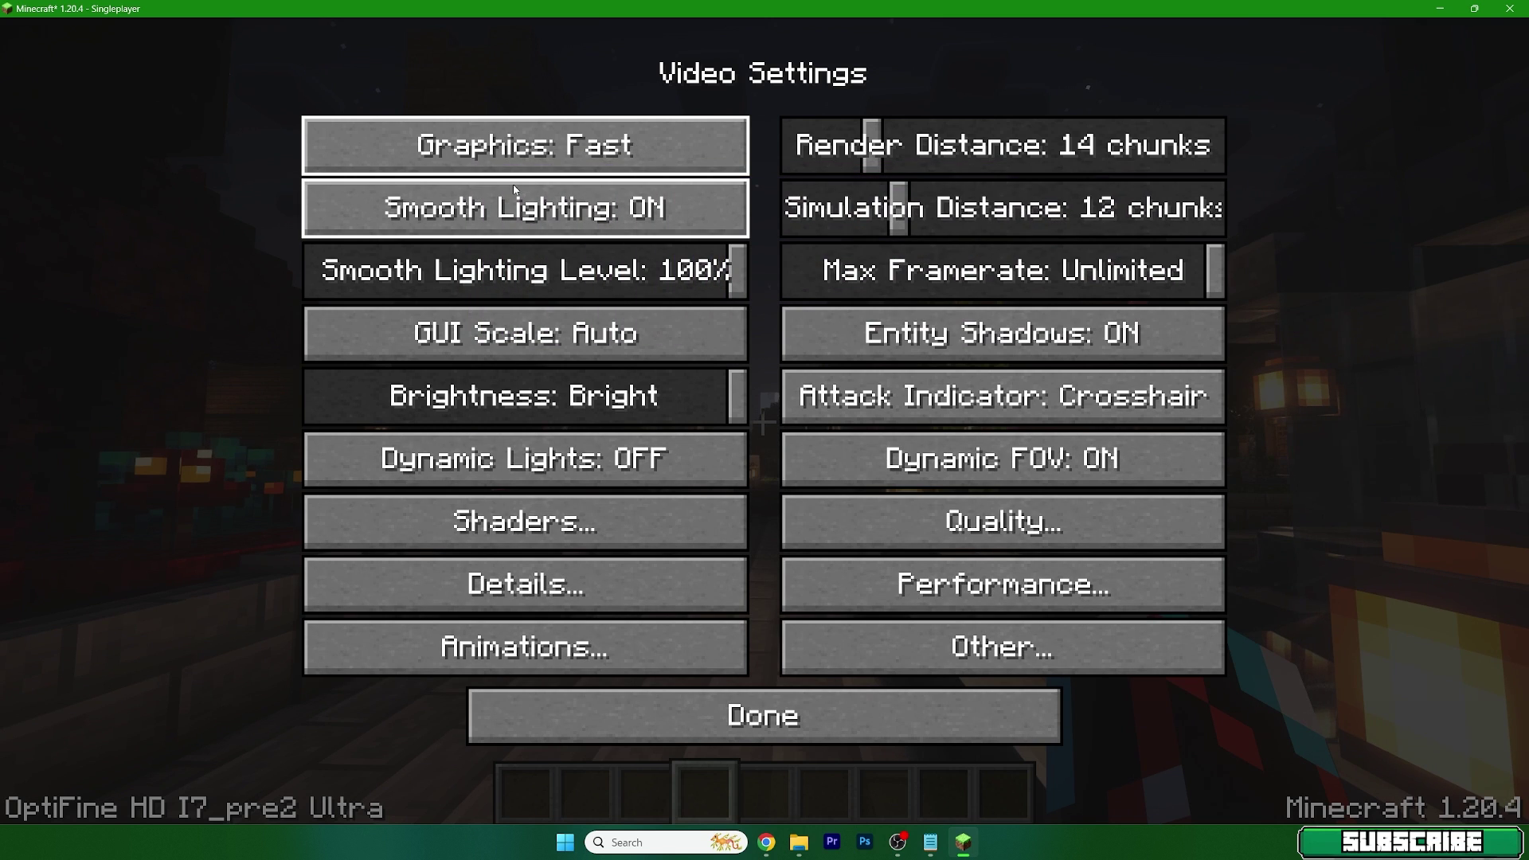
left_click(592, 201)
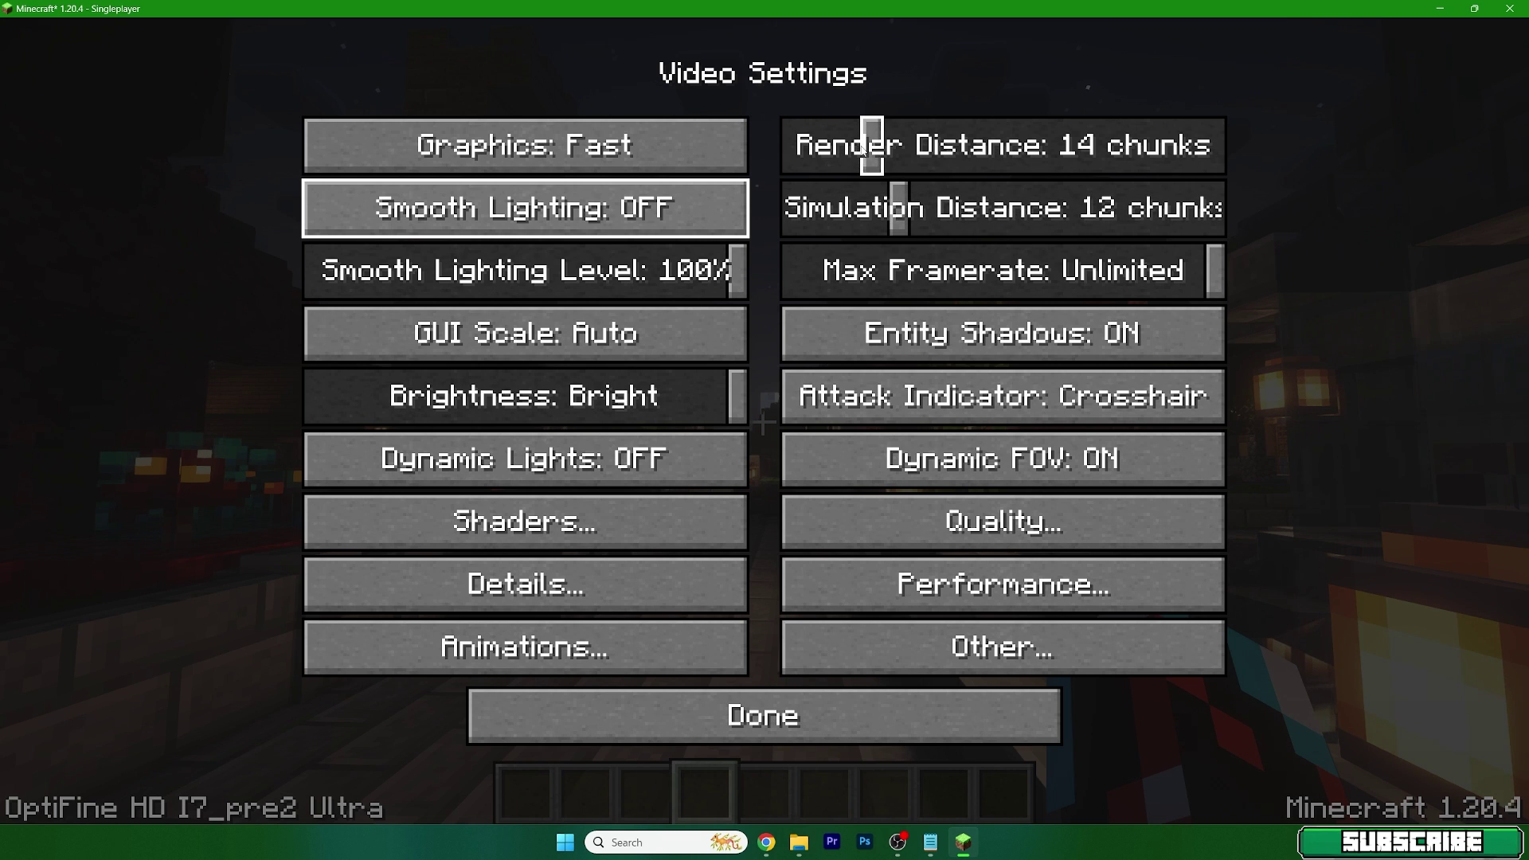
- Set Render Distance to 6 chunks and Simulation Distance to 5 chunks, with Brightness at Bright
left_click_drag(832, 147, 825, 146)
left_click_drag(880, 195, 765, 211)
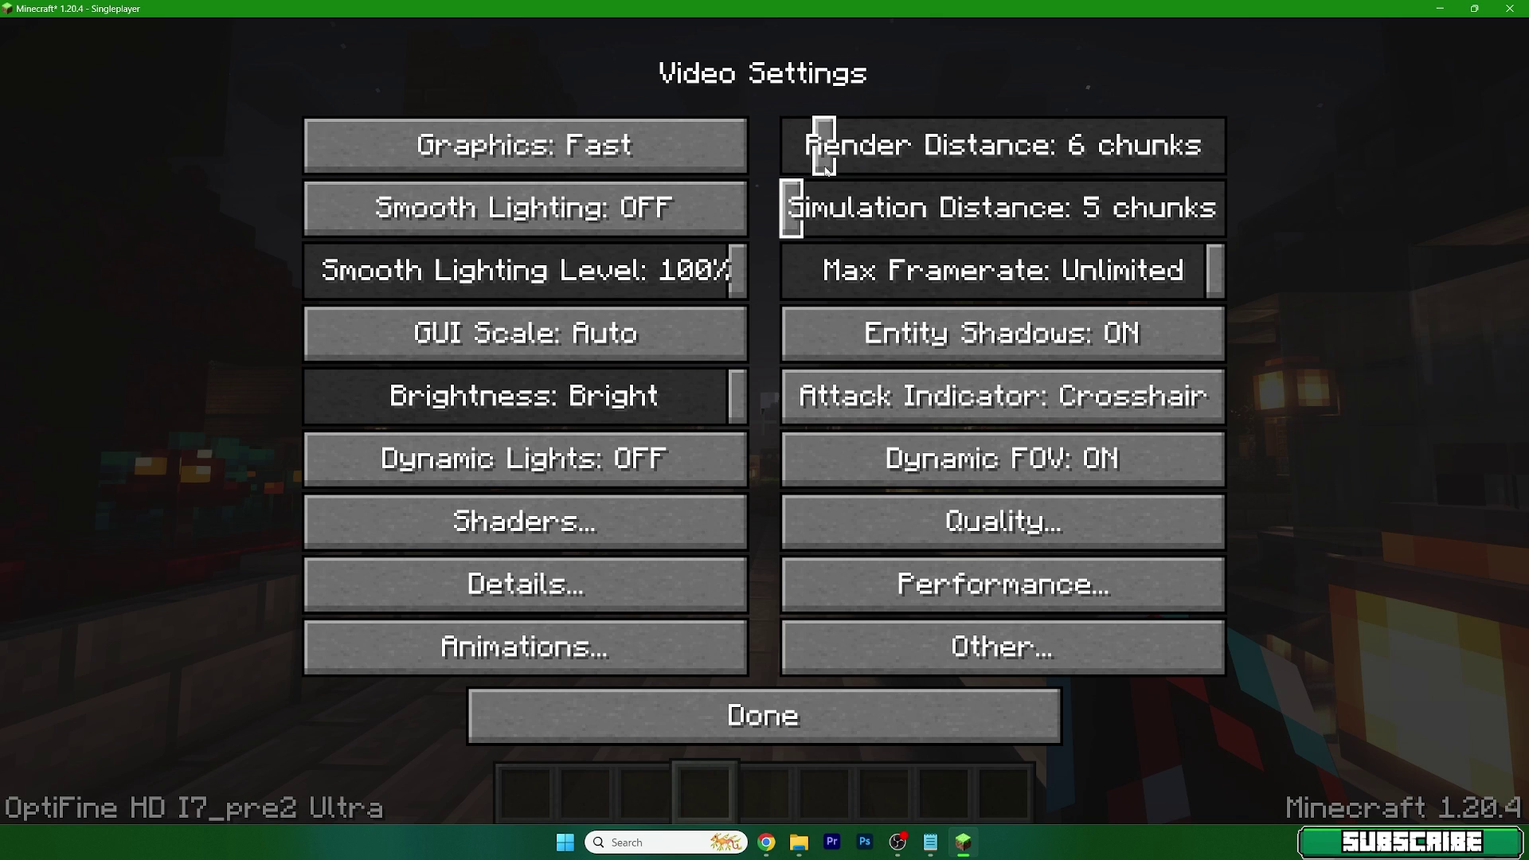
mouse_move(831, 147)
left_mouse_down()
mouse_move(789, 146)
mouse_move(842, 140)
mouse_move(821, 143)
left_mouse_up()
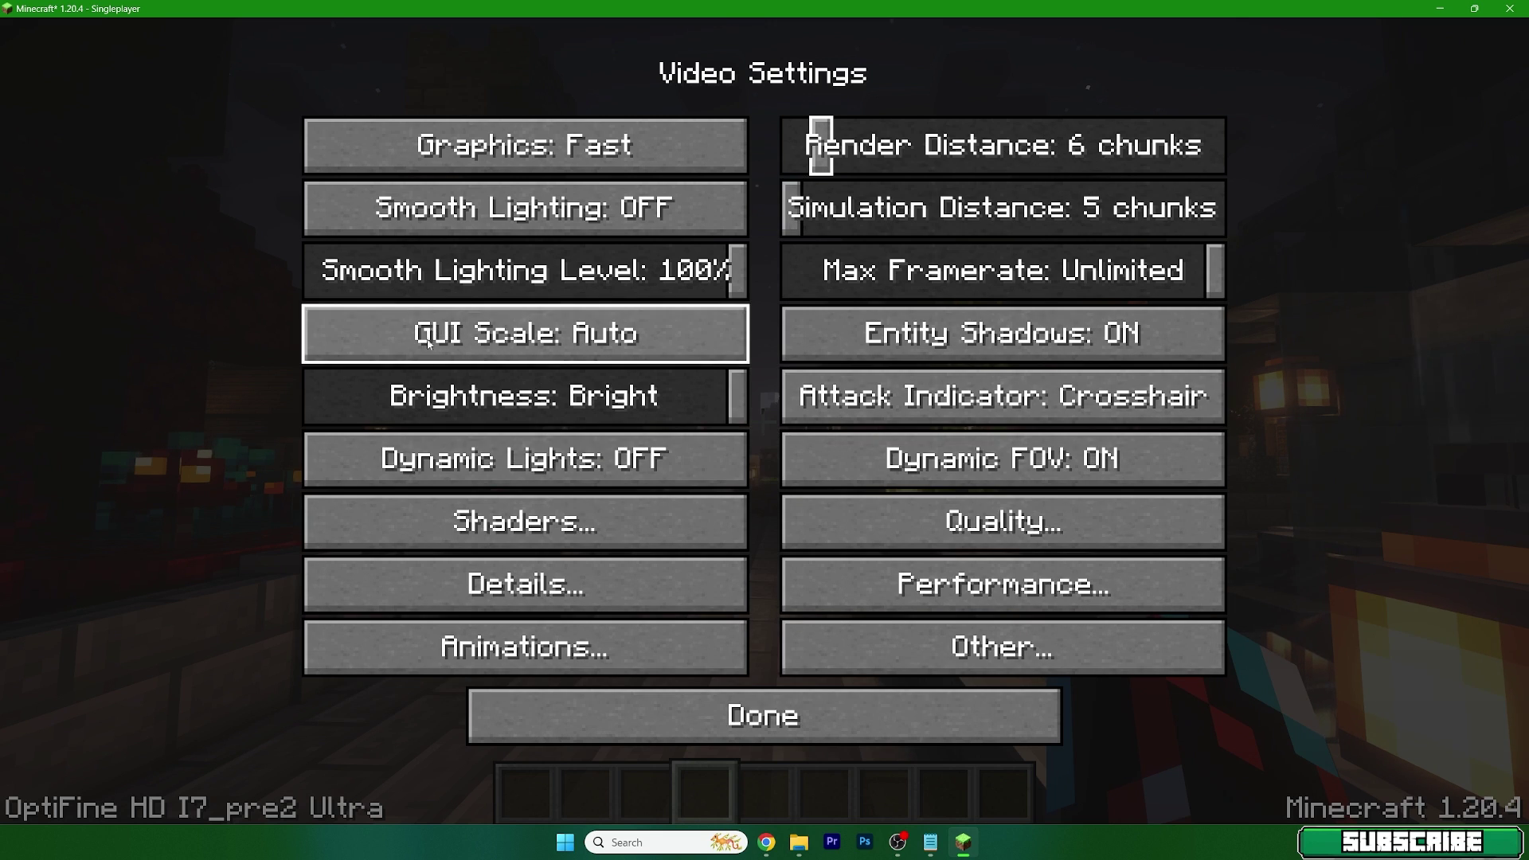
left_click_drag(672, 399, 757, 410)
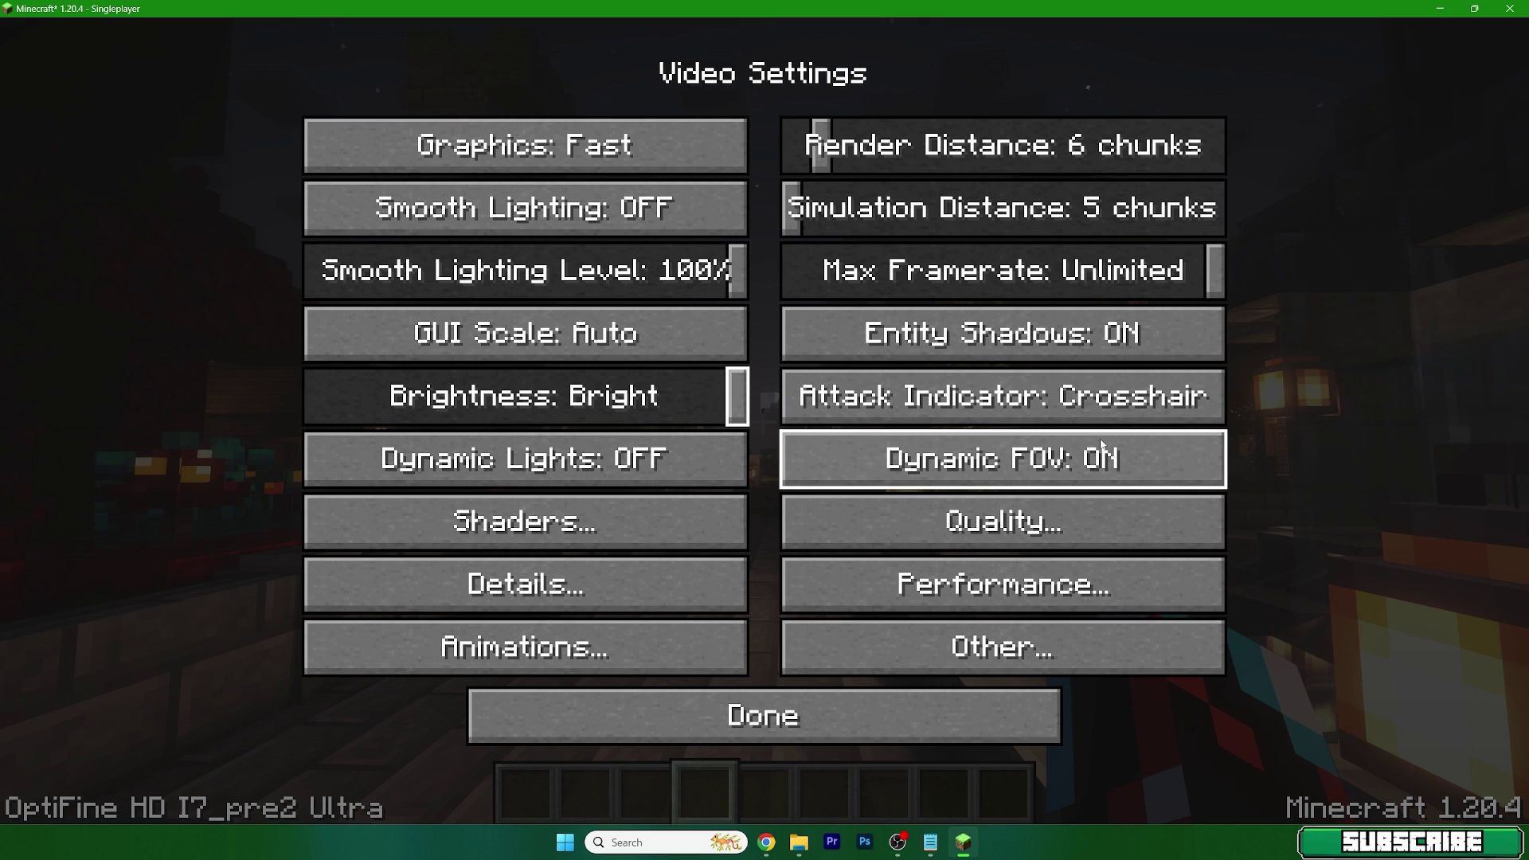
- In the quality settings, turn Mipmap Levels, Emissive Textures and Connected Textures off
left_click(910, 524)
left_click_drag(737, 145, 315, 141)
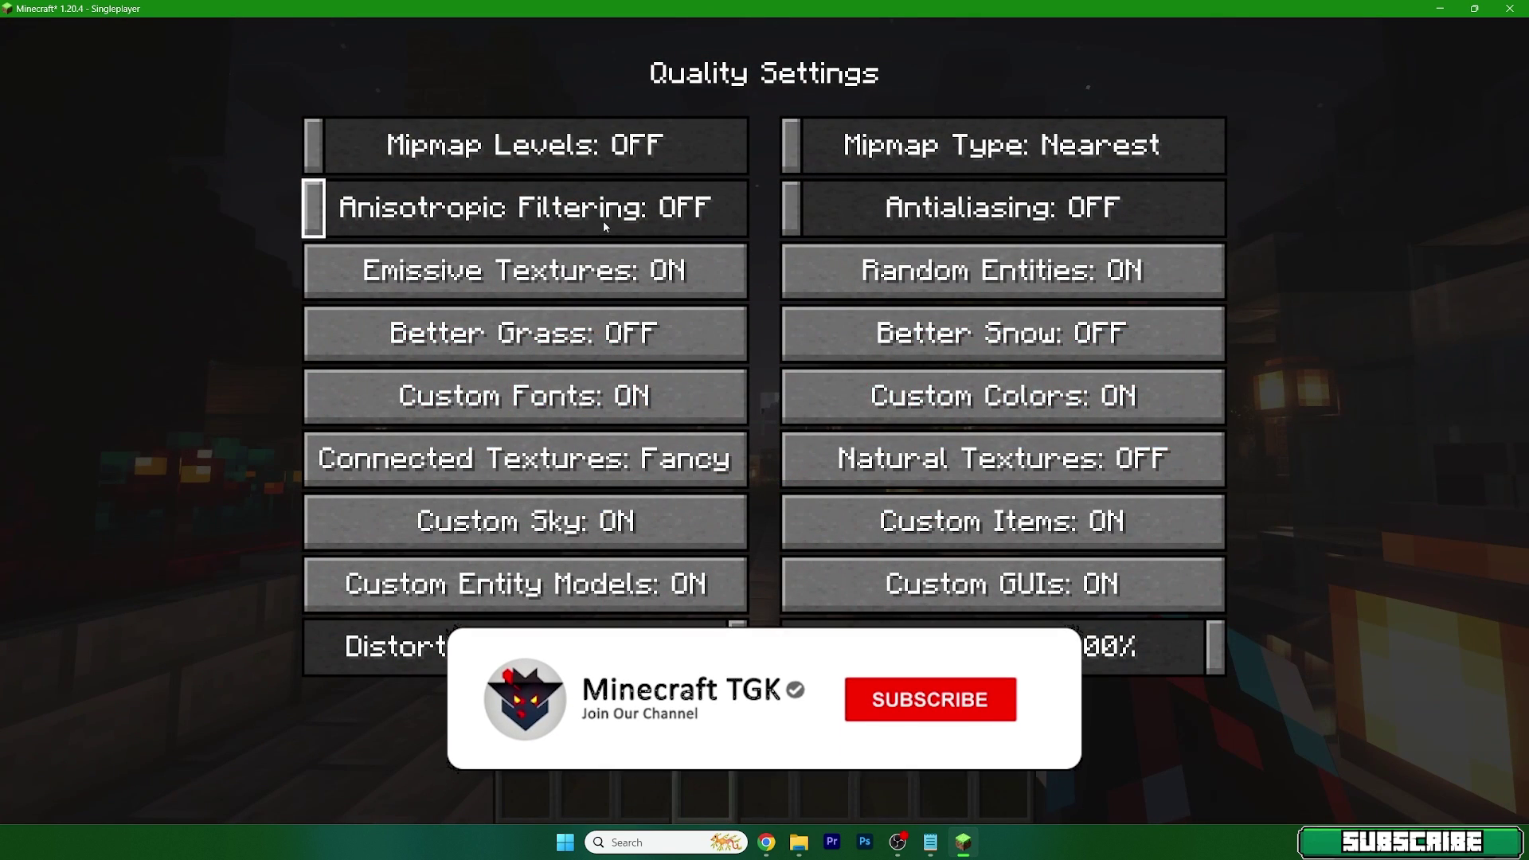
left_click(598, 282)
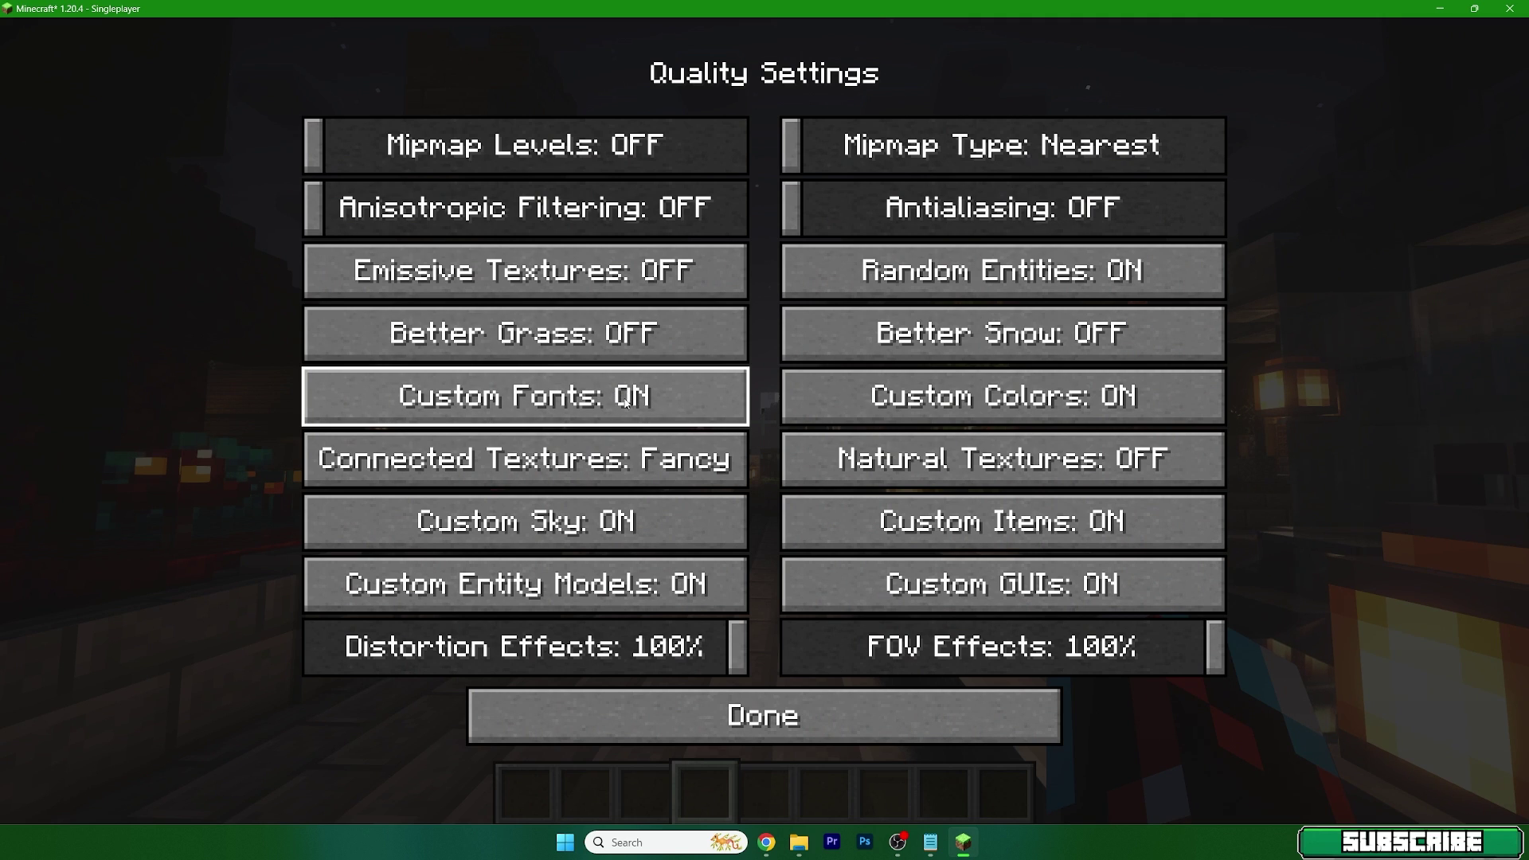
left_click(521, 465)
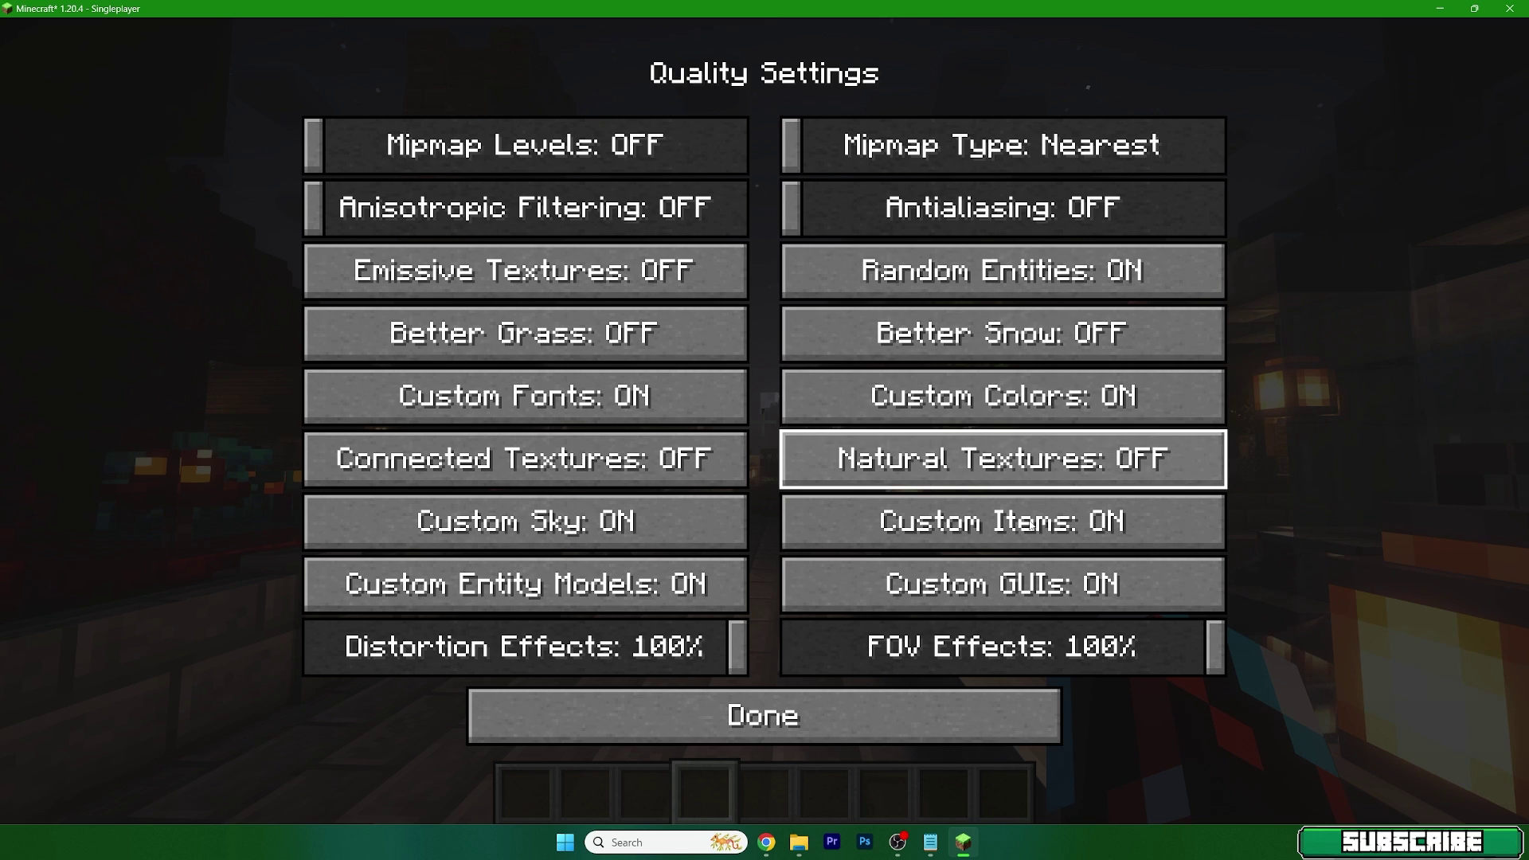
left_click(841, 699)
- In the performance settings, turn Fast Render and Fast Math on and cycle Chunk Builder through its options back to Threaded
left_click(890, 593)
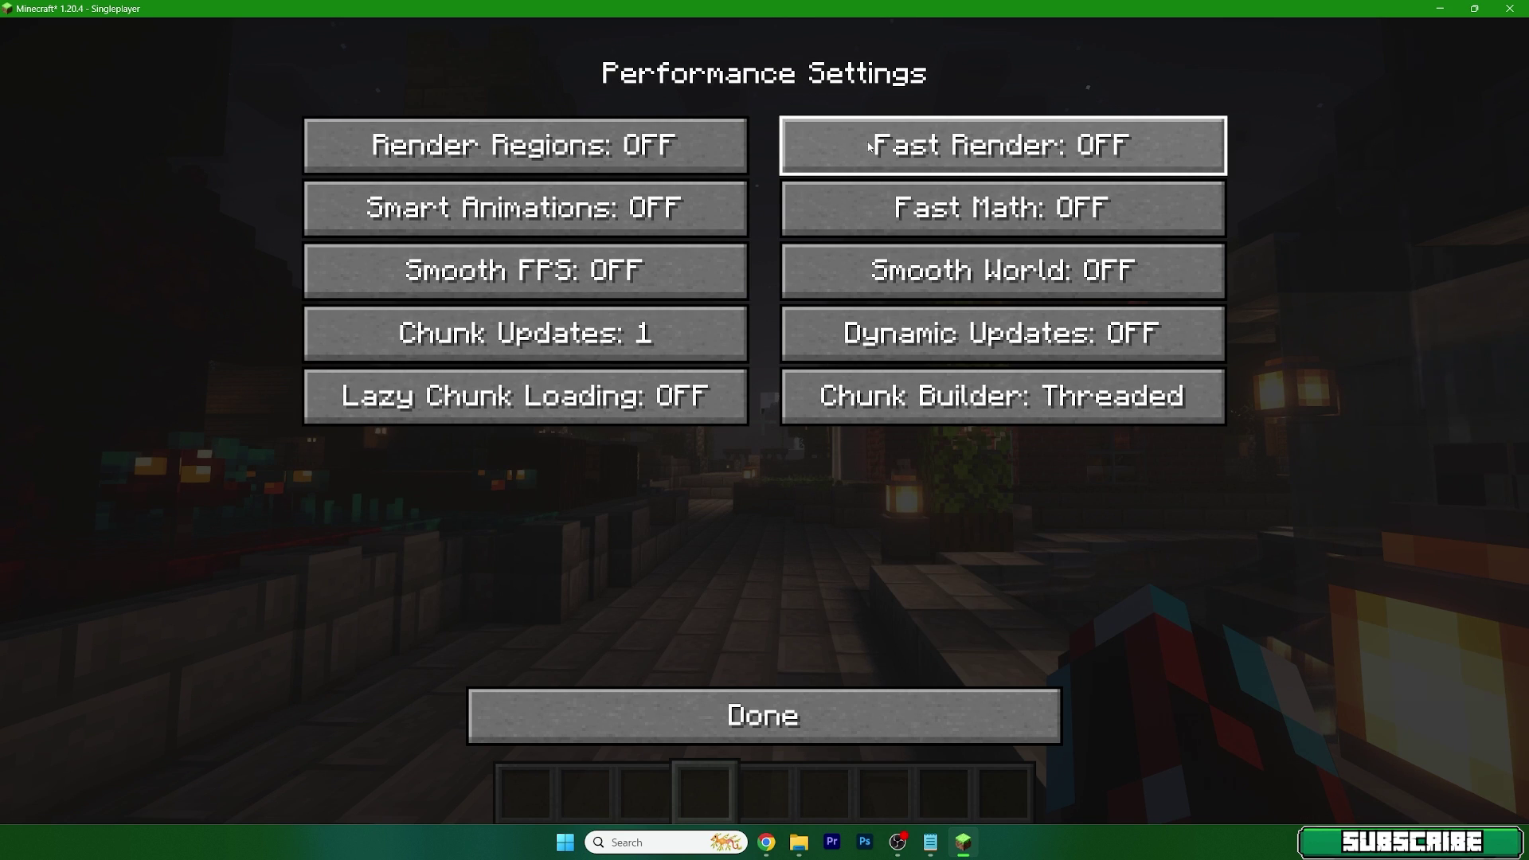
left_click(898, 147)
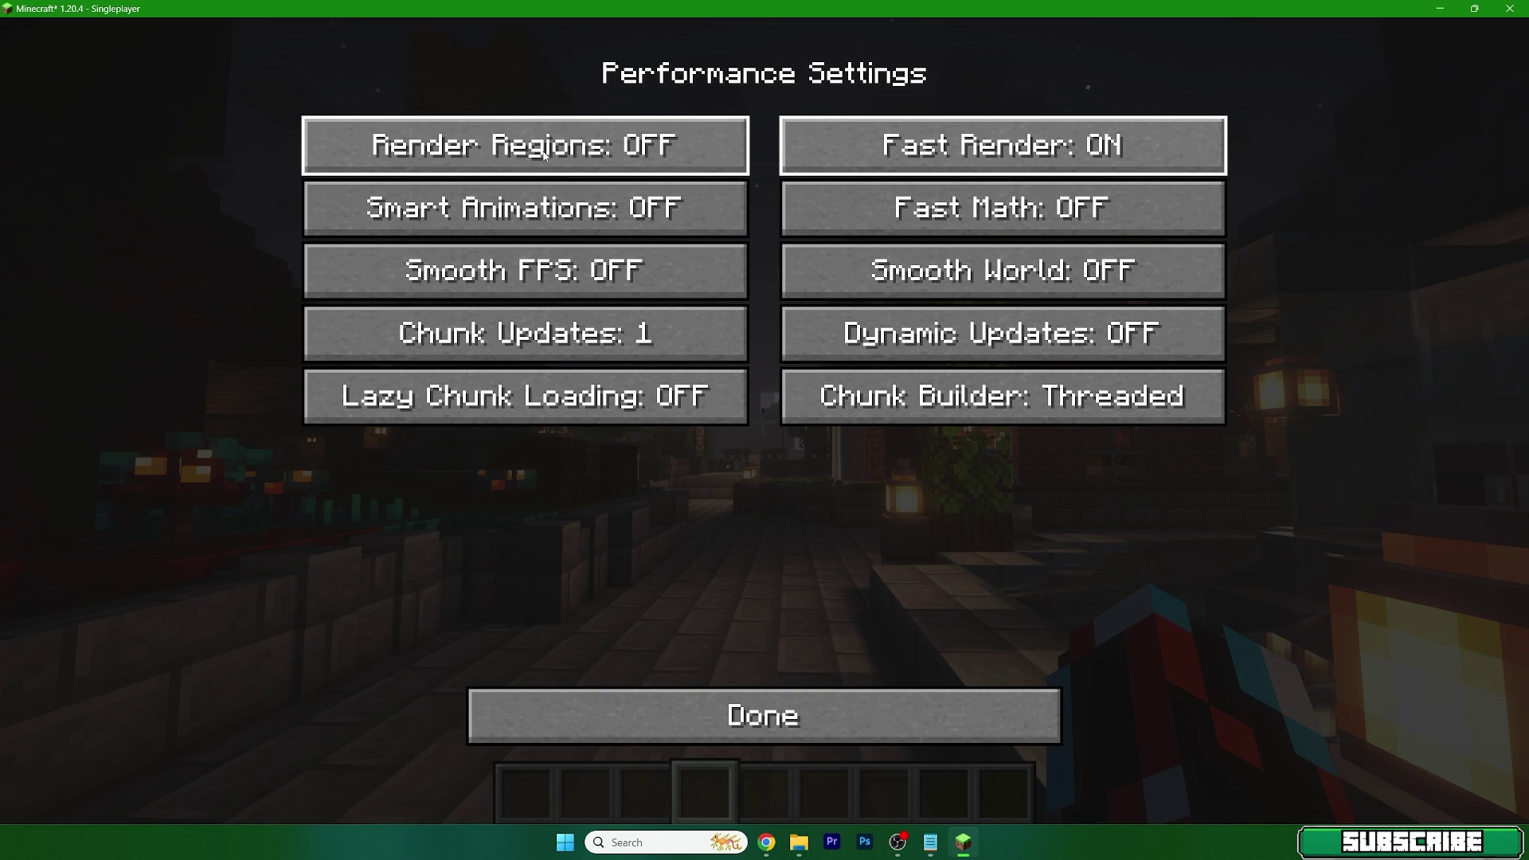
left_click(1022, 221)
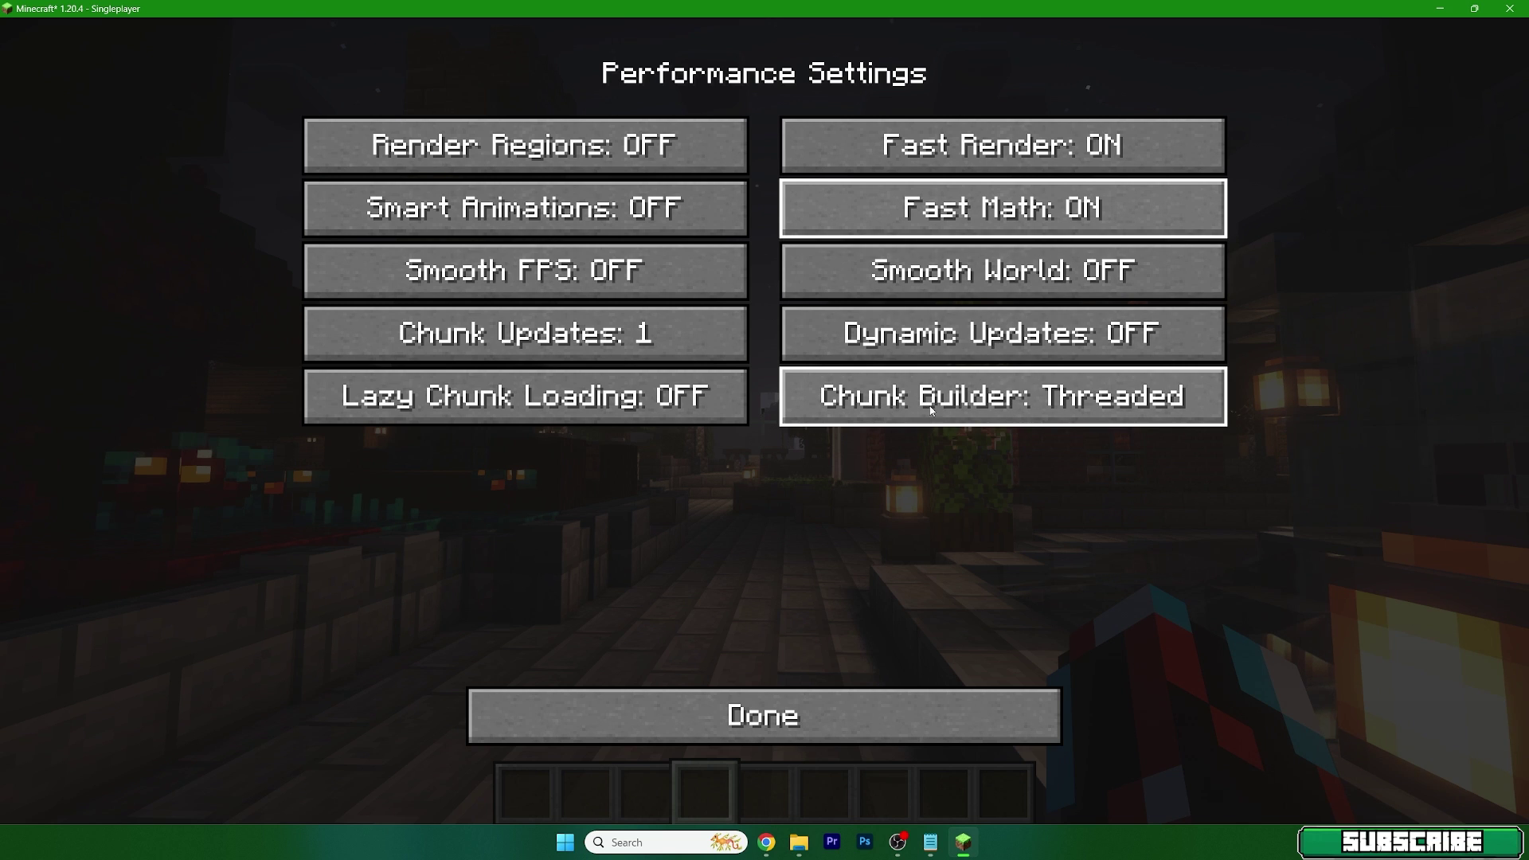
left_click(1155, 406)
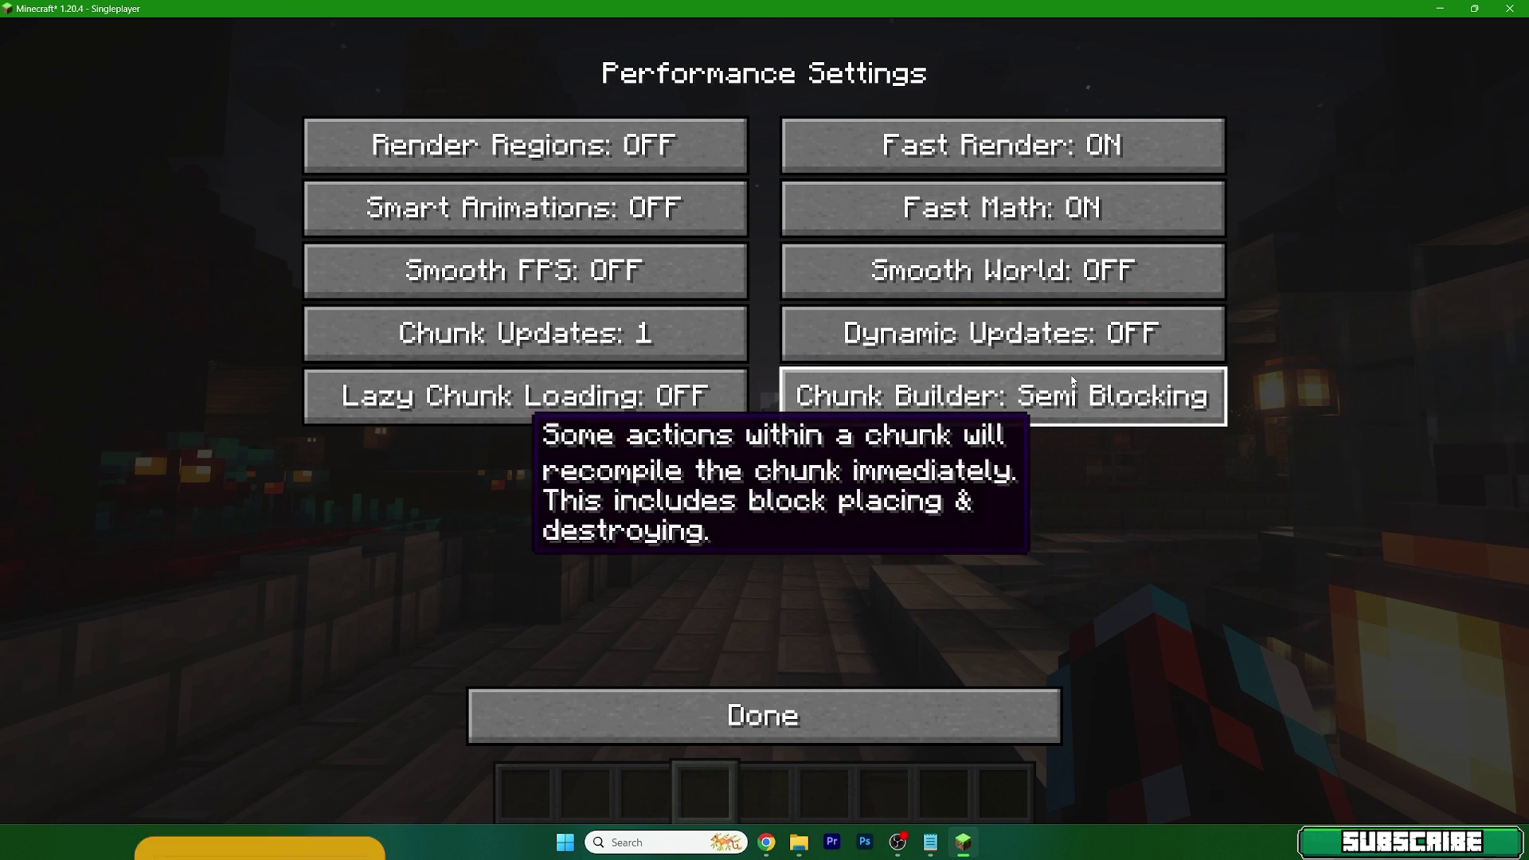
left_click(1147, 405)
left_click(1135, 405)
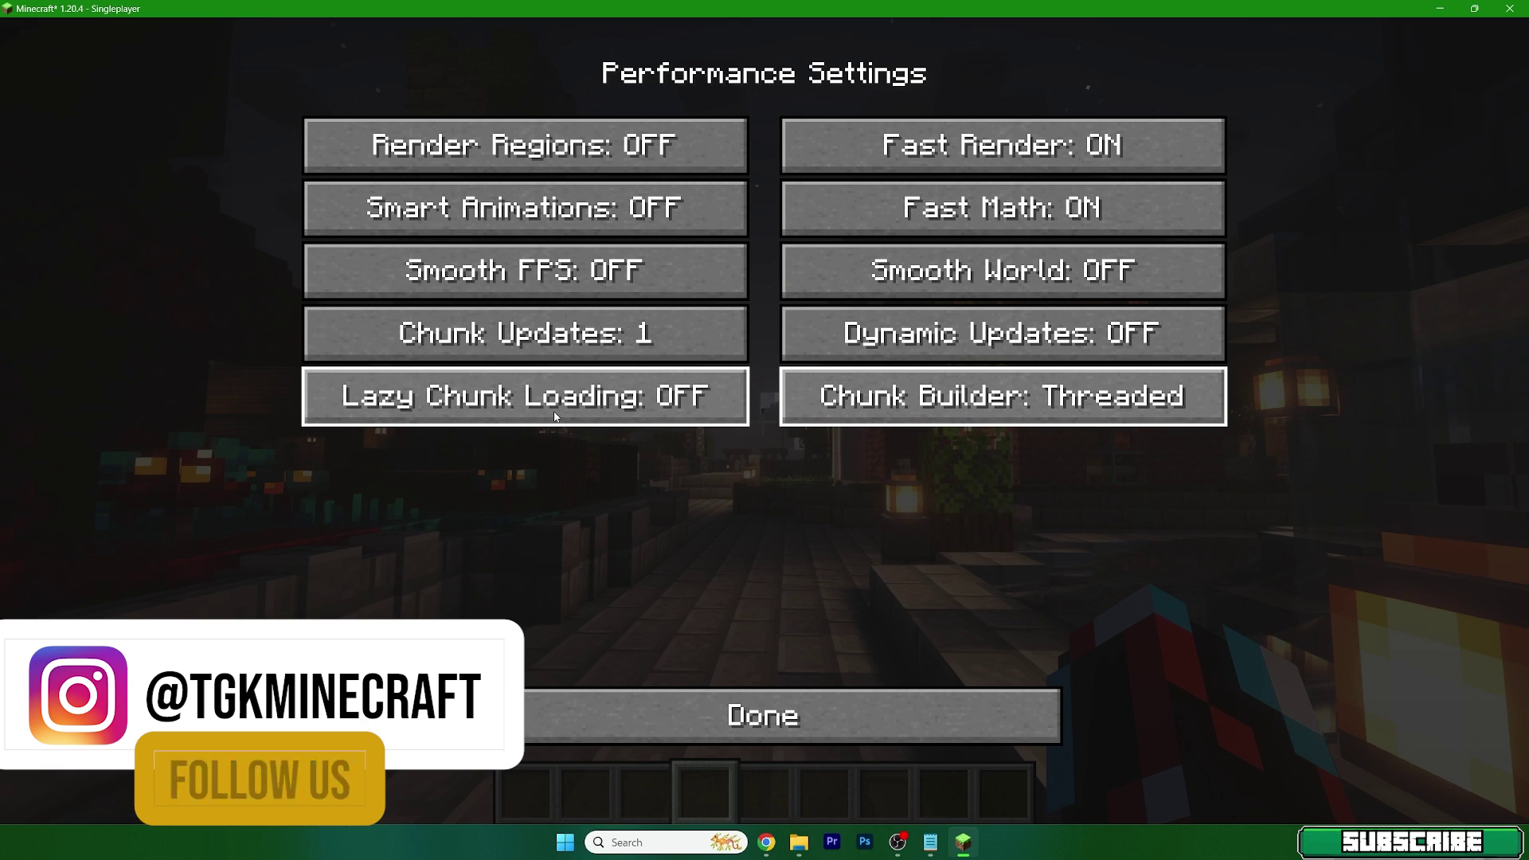
left_click(843, 718)
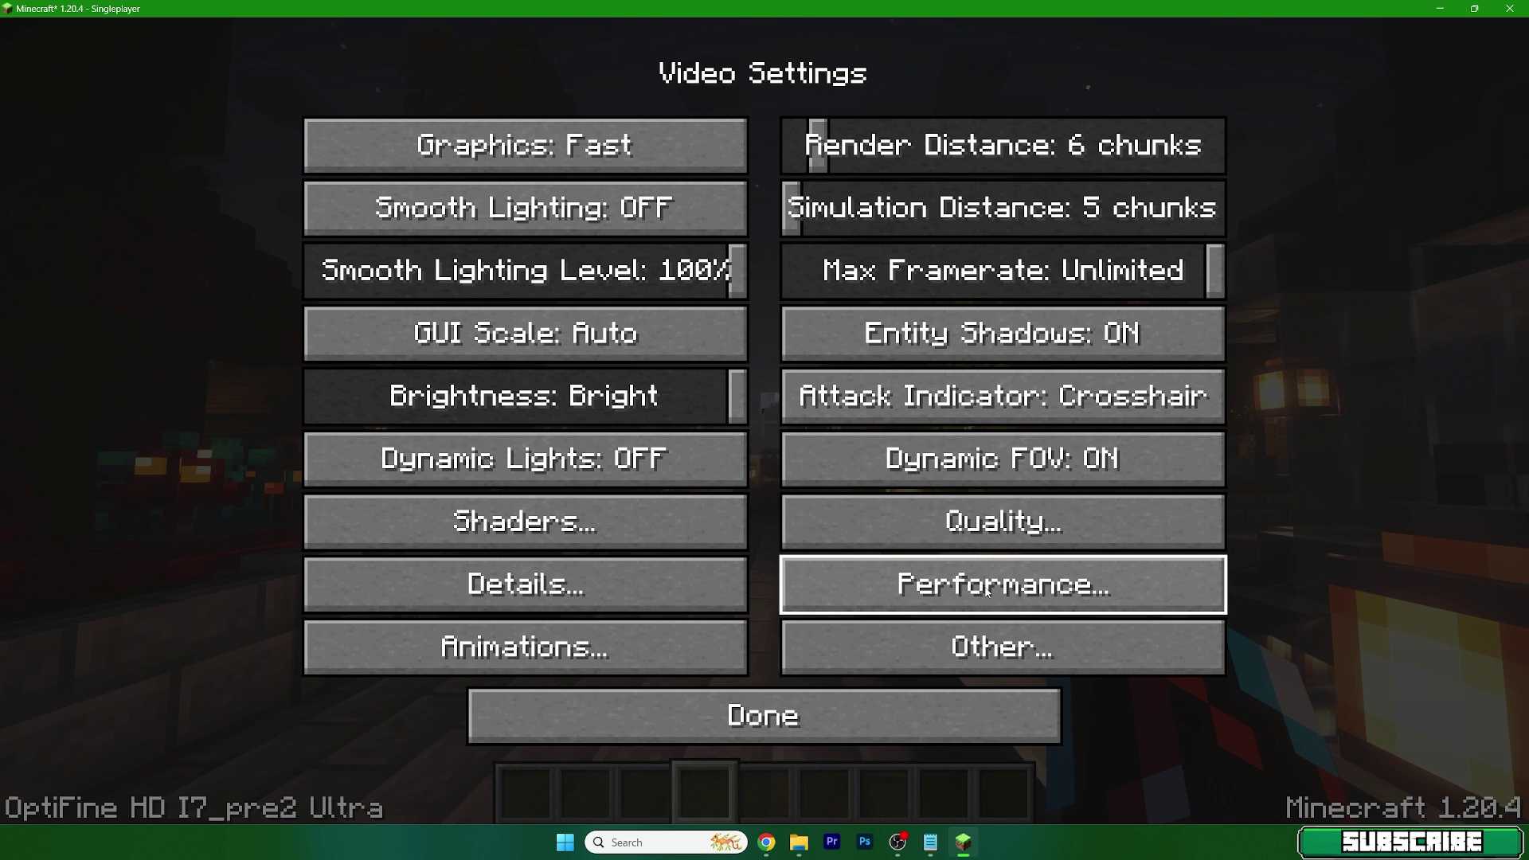
- In the other video settings, turn Debug Profiler and Lagometer on
left_click(962, 641)
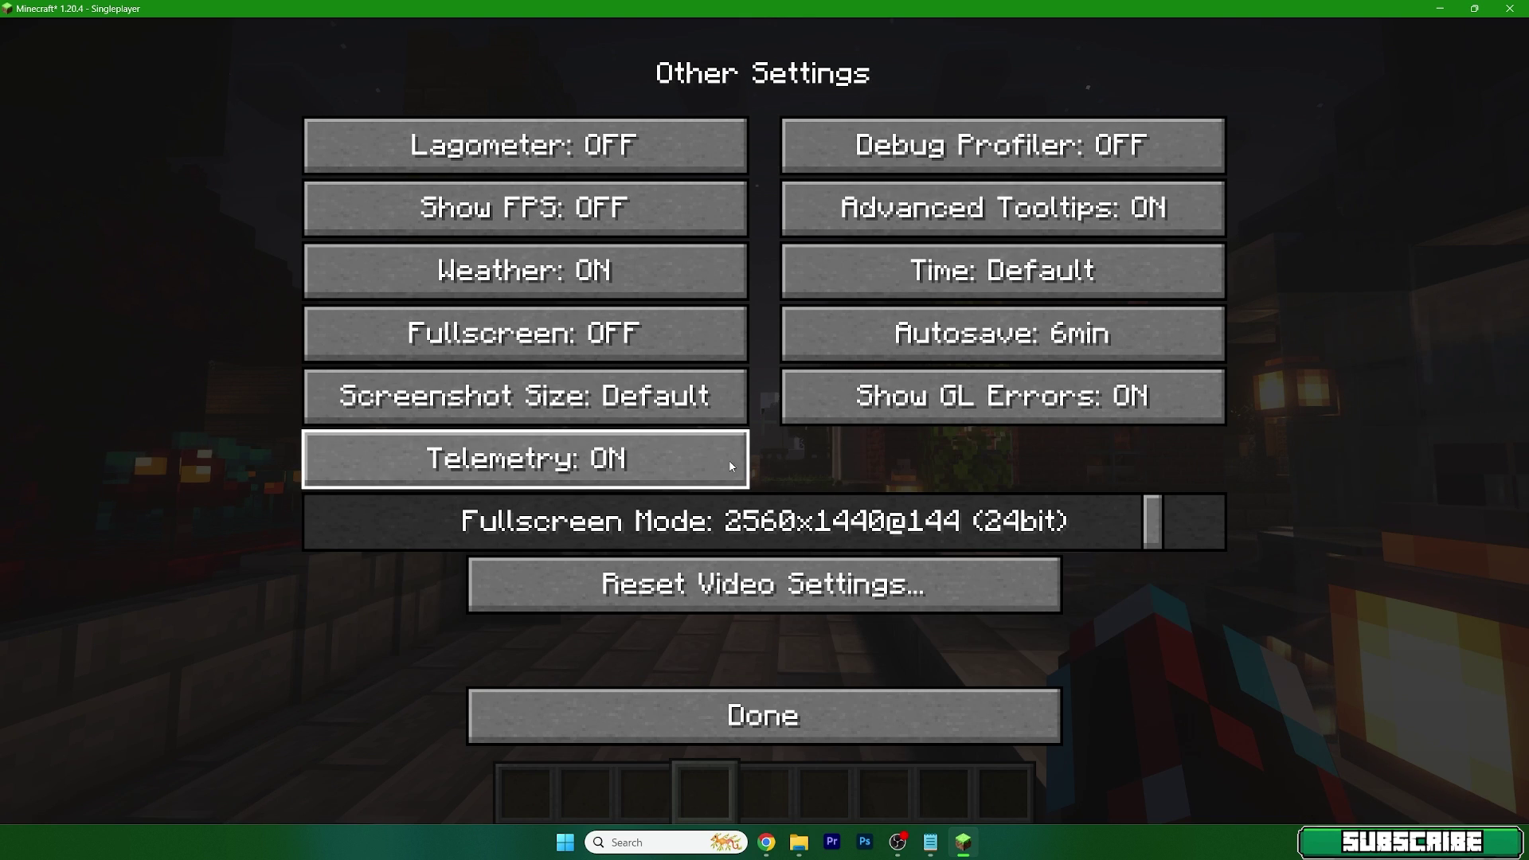
left_click(1083, 151)
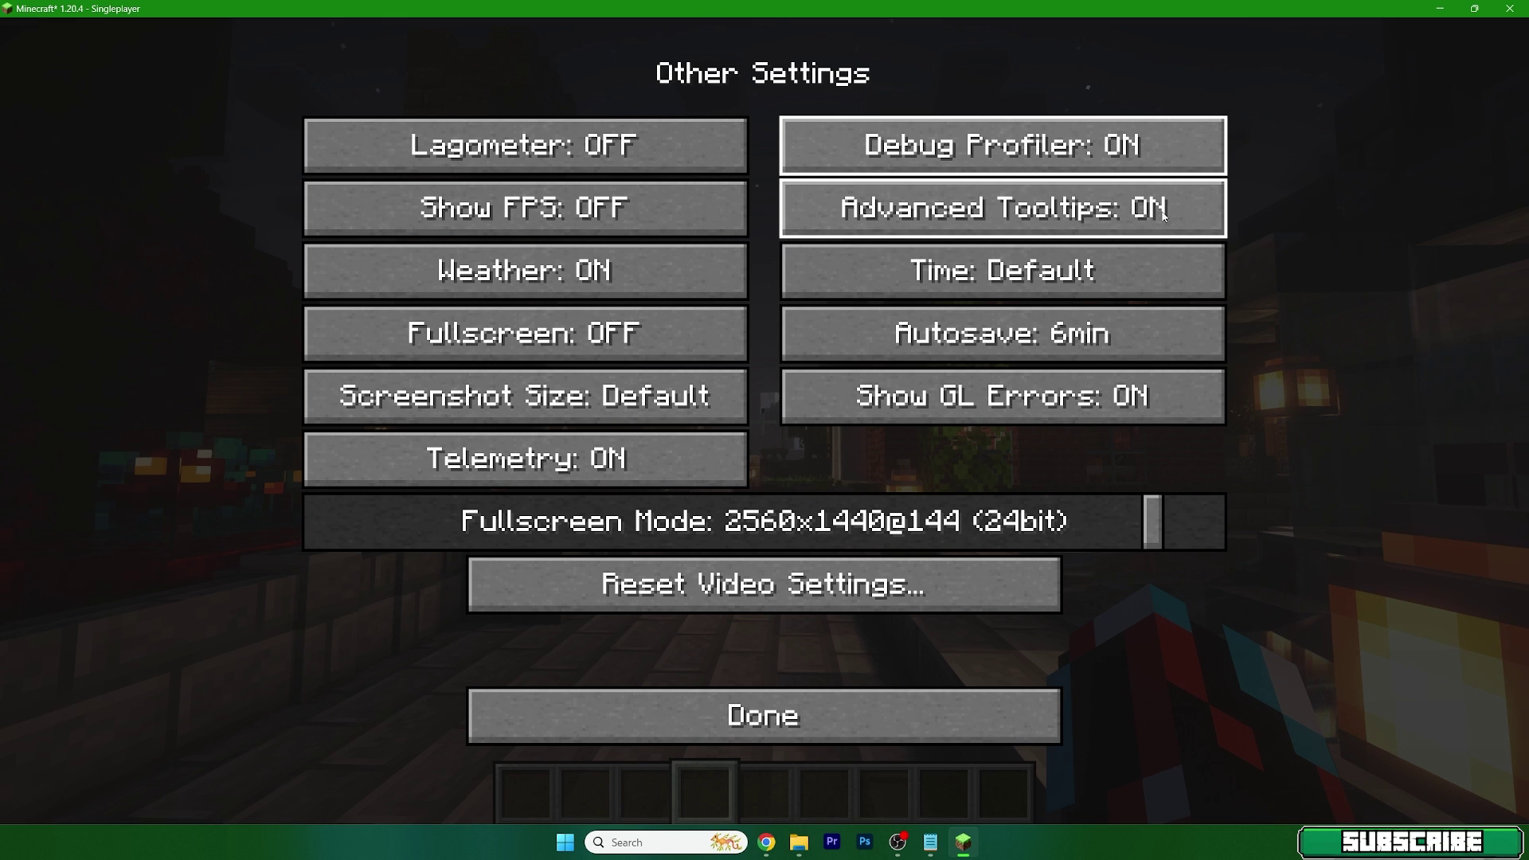
left_click(590, 148)
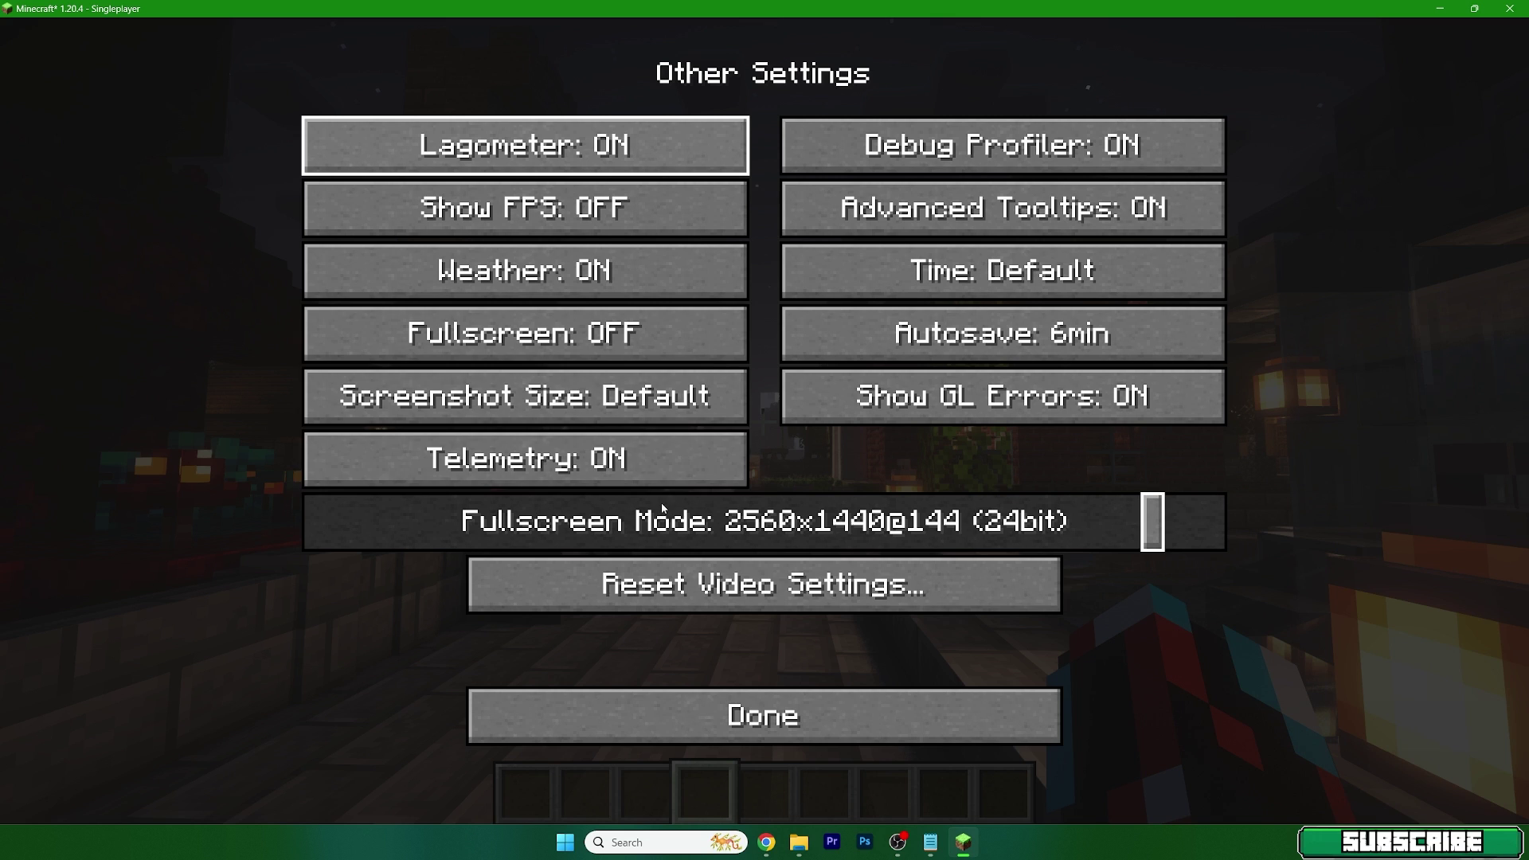
left_click(749, 719)
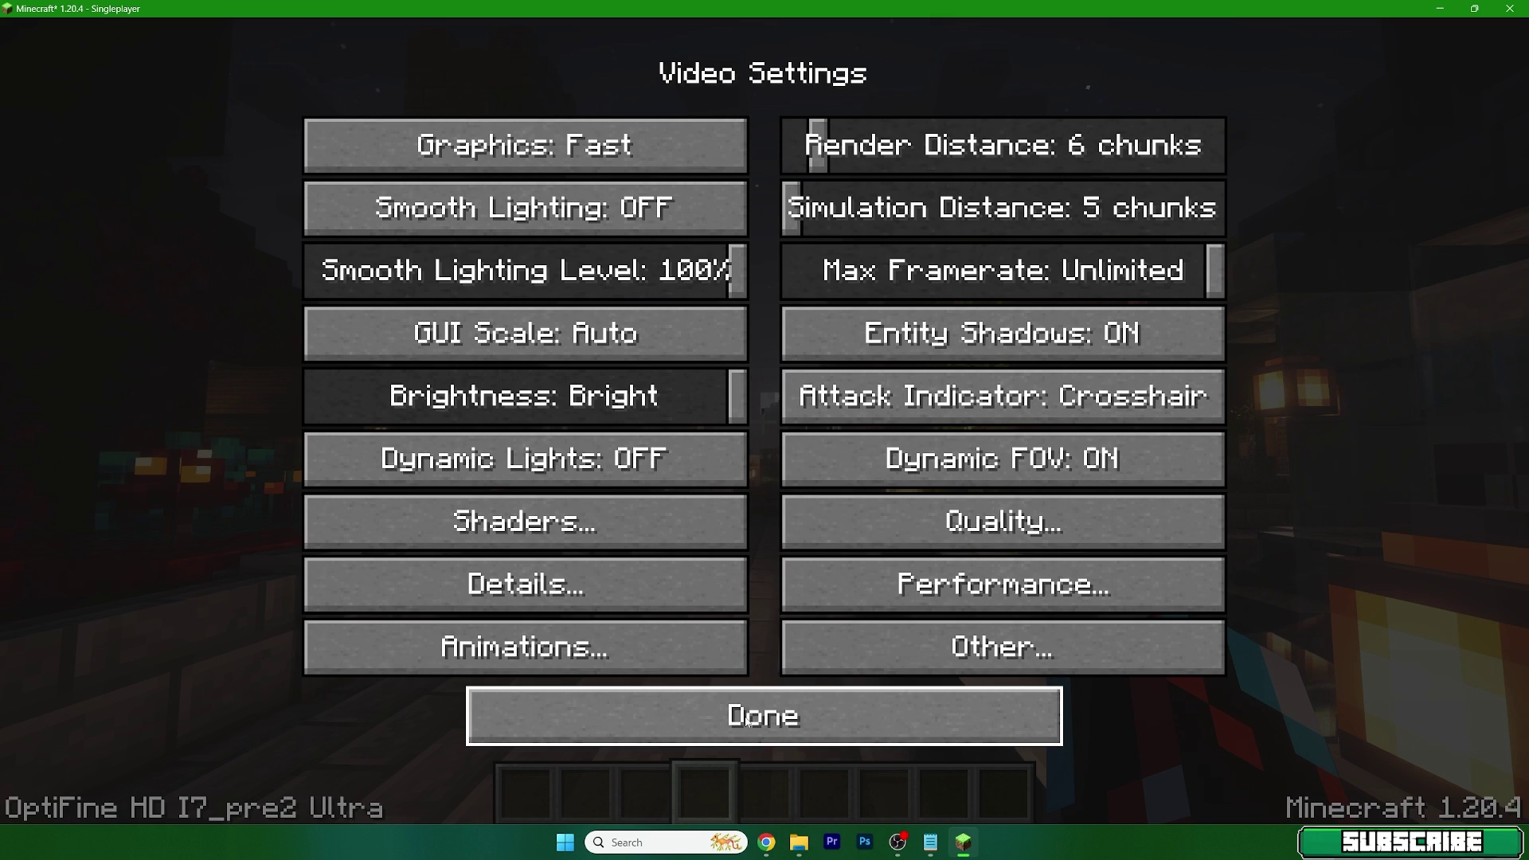
- In the detail settings, set Clouds and Trees to Fast and turn Sky, Sun & Moon and Fog off
left_click(500, 591)
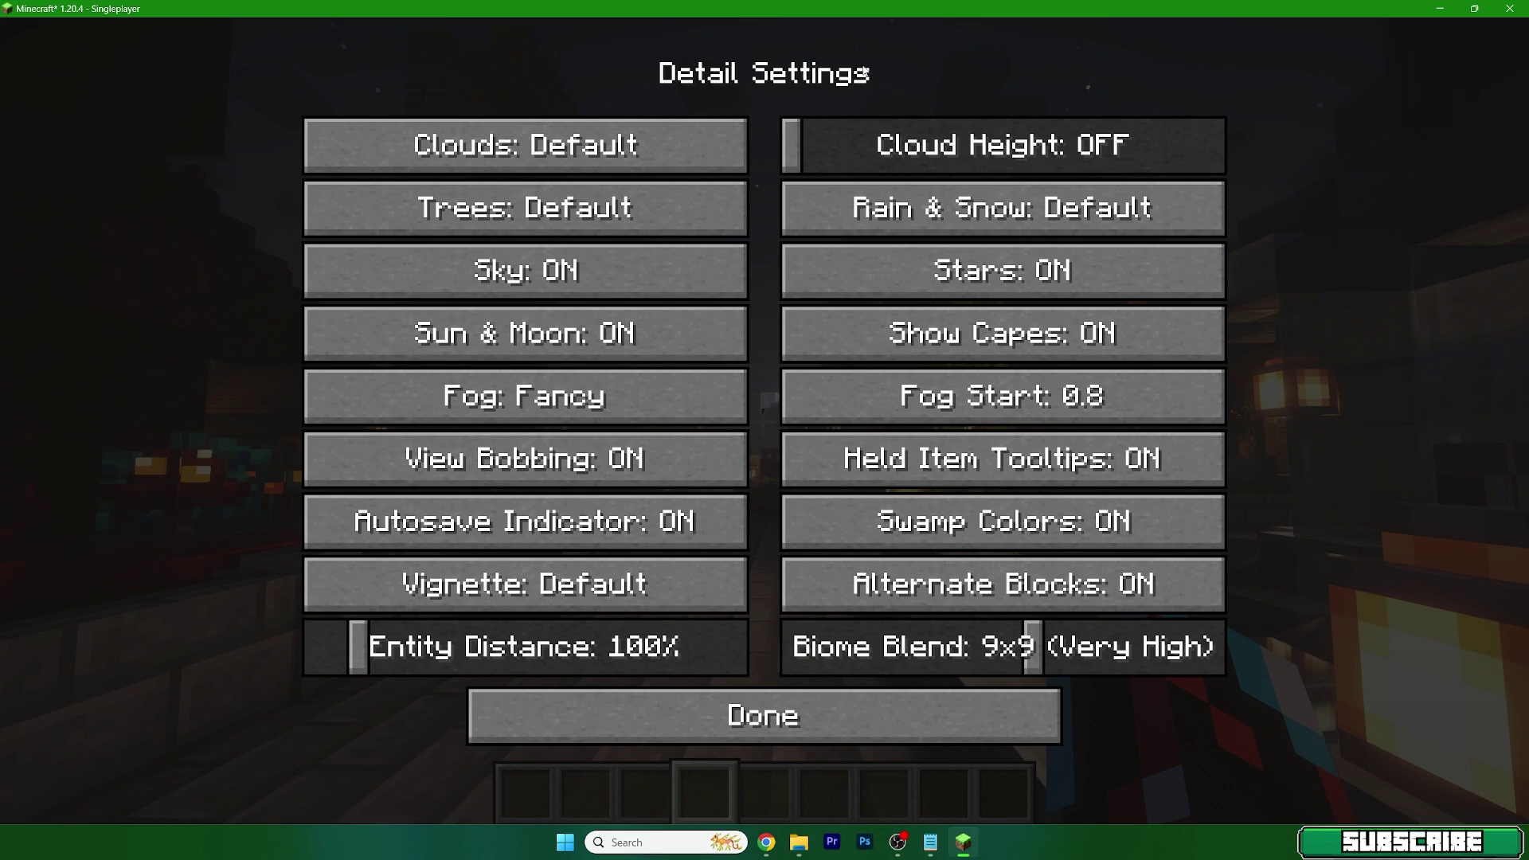
left_click(503, 145)
left_click(510, 208)
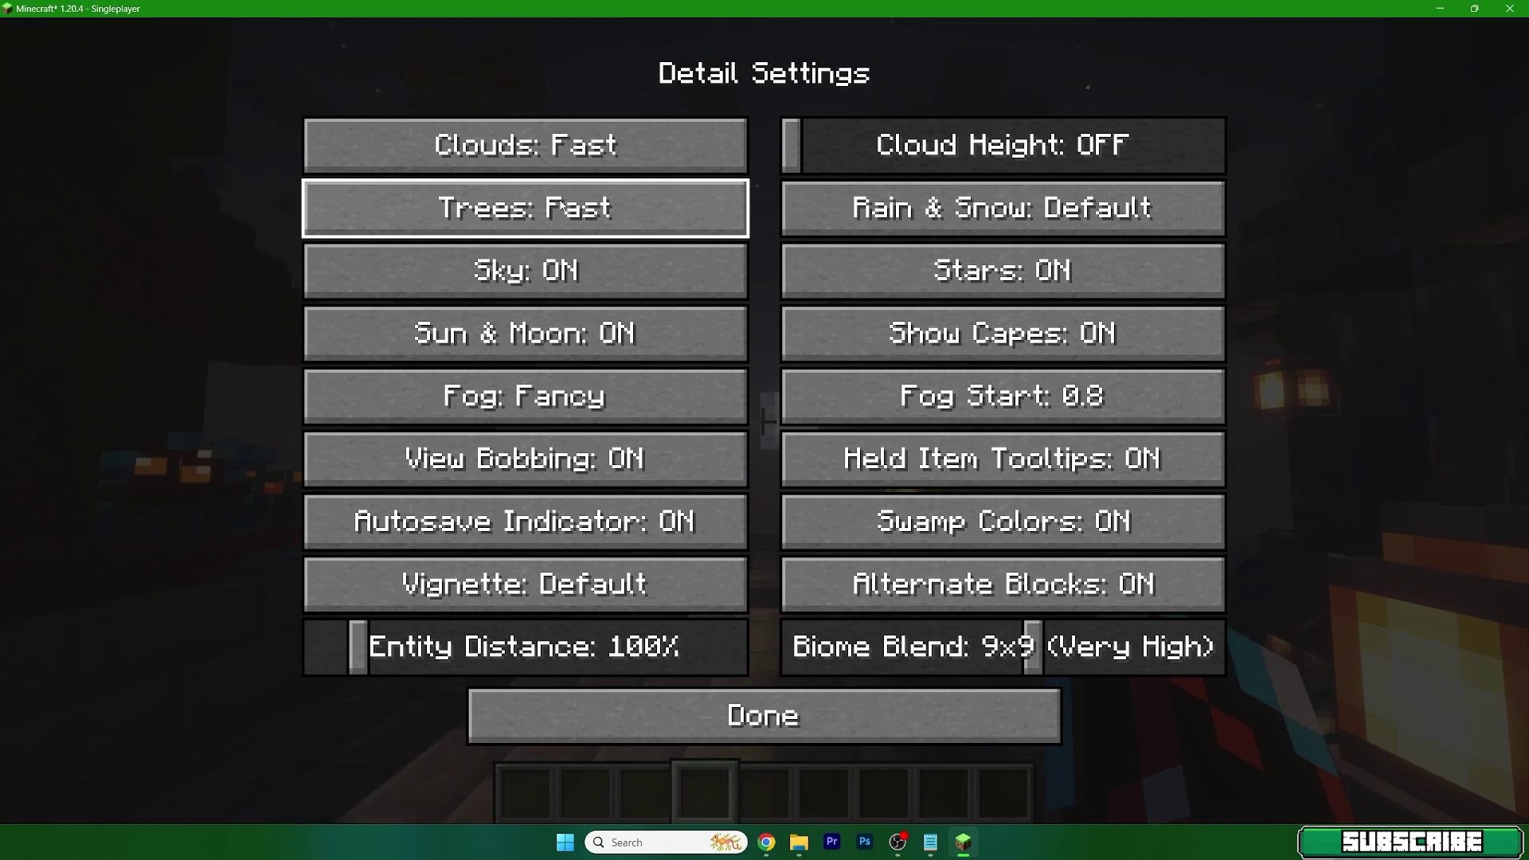
left_click(582, 271)
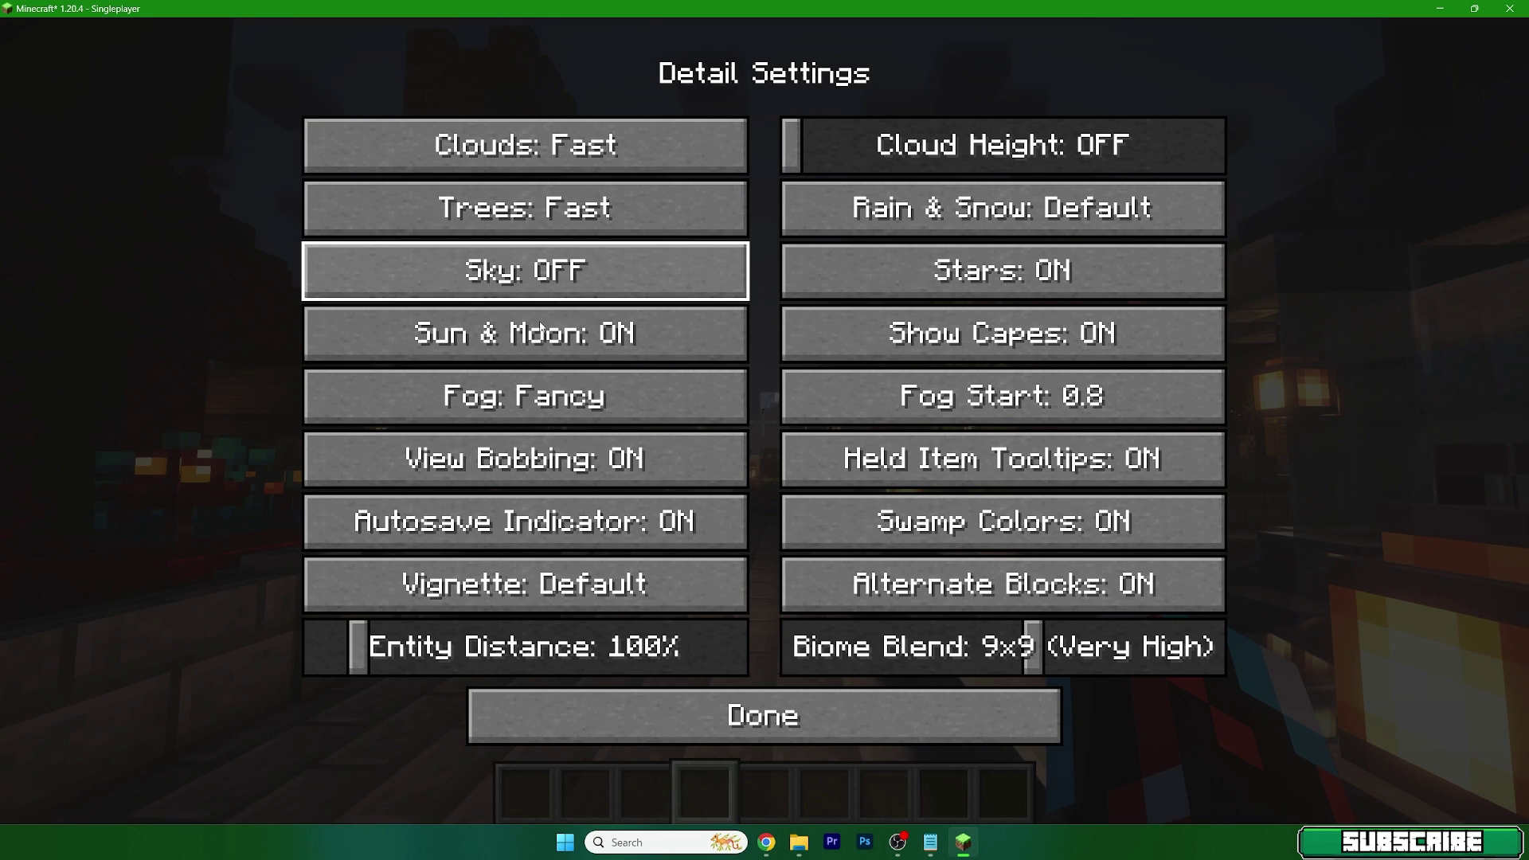
left_click(547, 328)
left_click(574, 375)
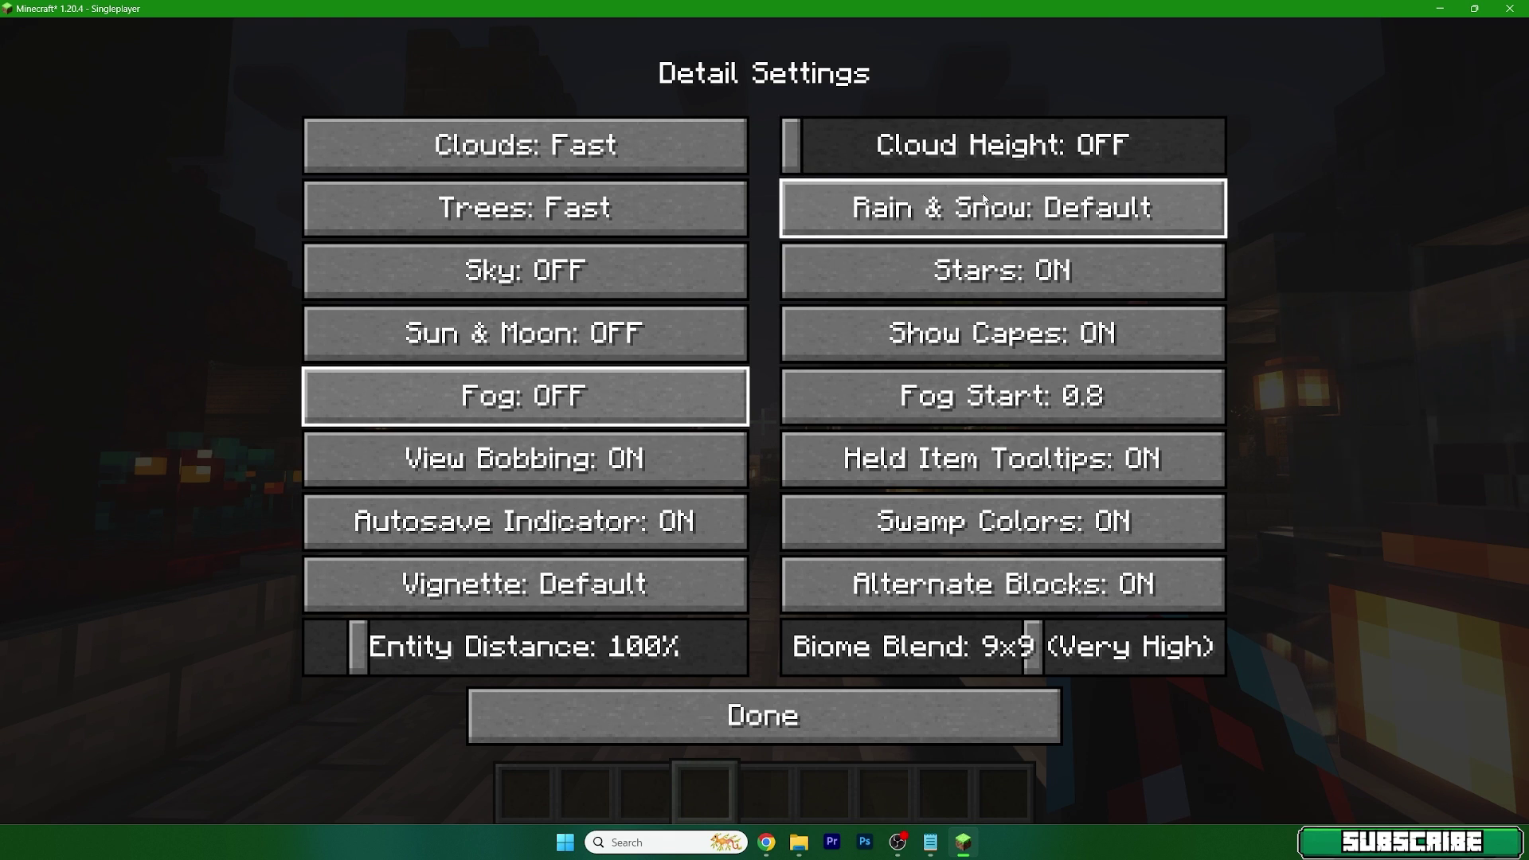
- Set Rain & Snow to Fast and Biome Blend to OFF (Fastest) in the detail settings
left_click(1043, 213)
left_click(964, 213)
left_click(963, 215)
left_click(973, 215)
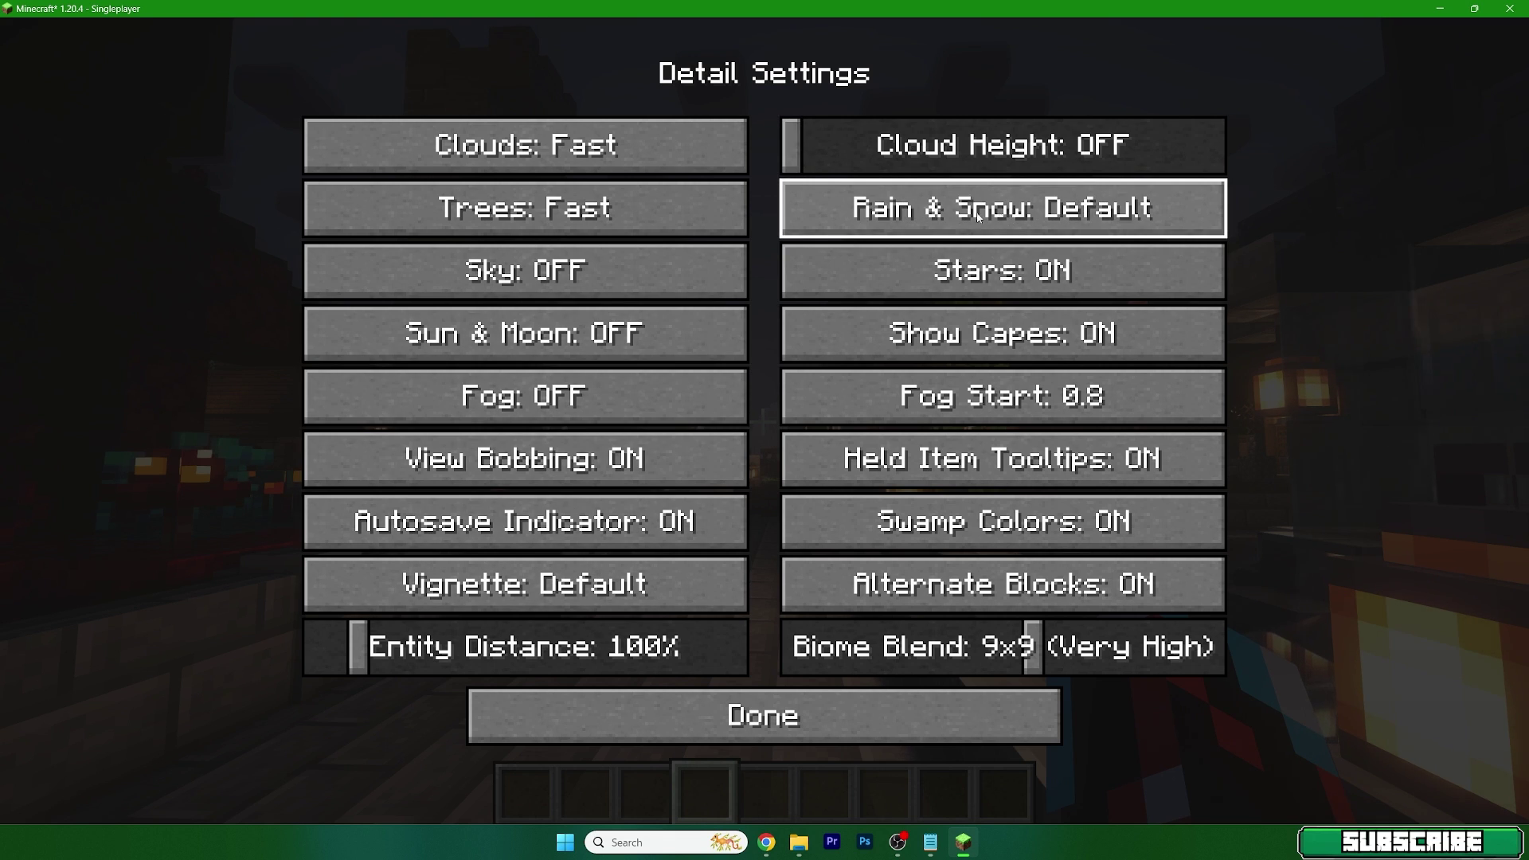
left_click(1059, 215)
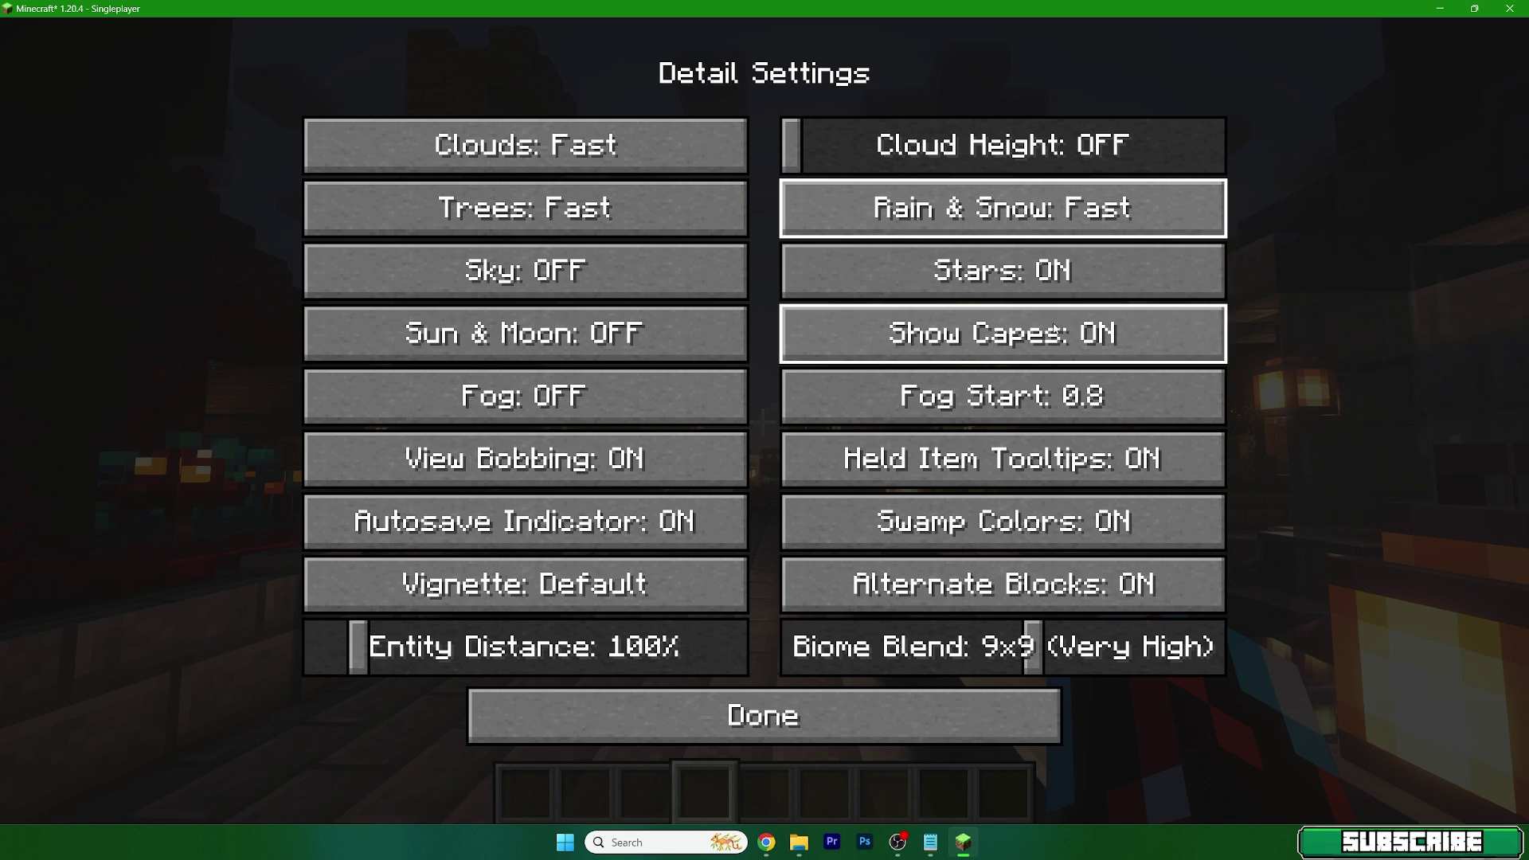
left_click_drag(1033, 646, 789, 649)
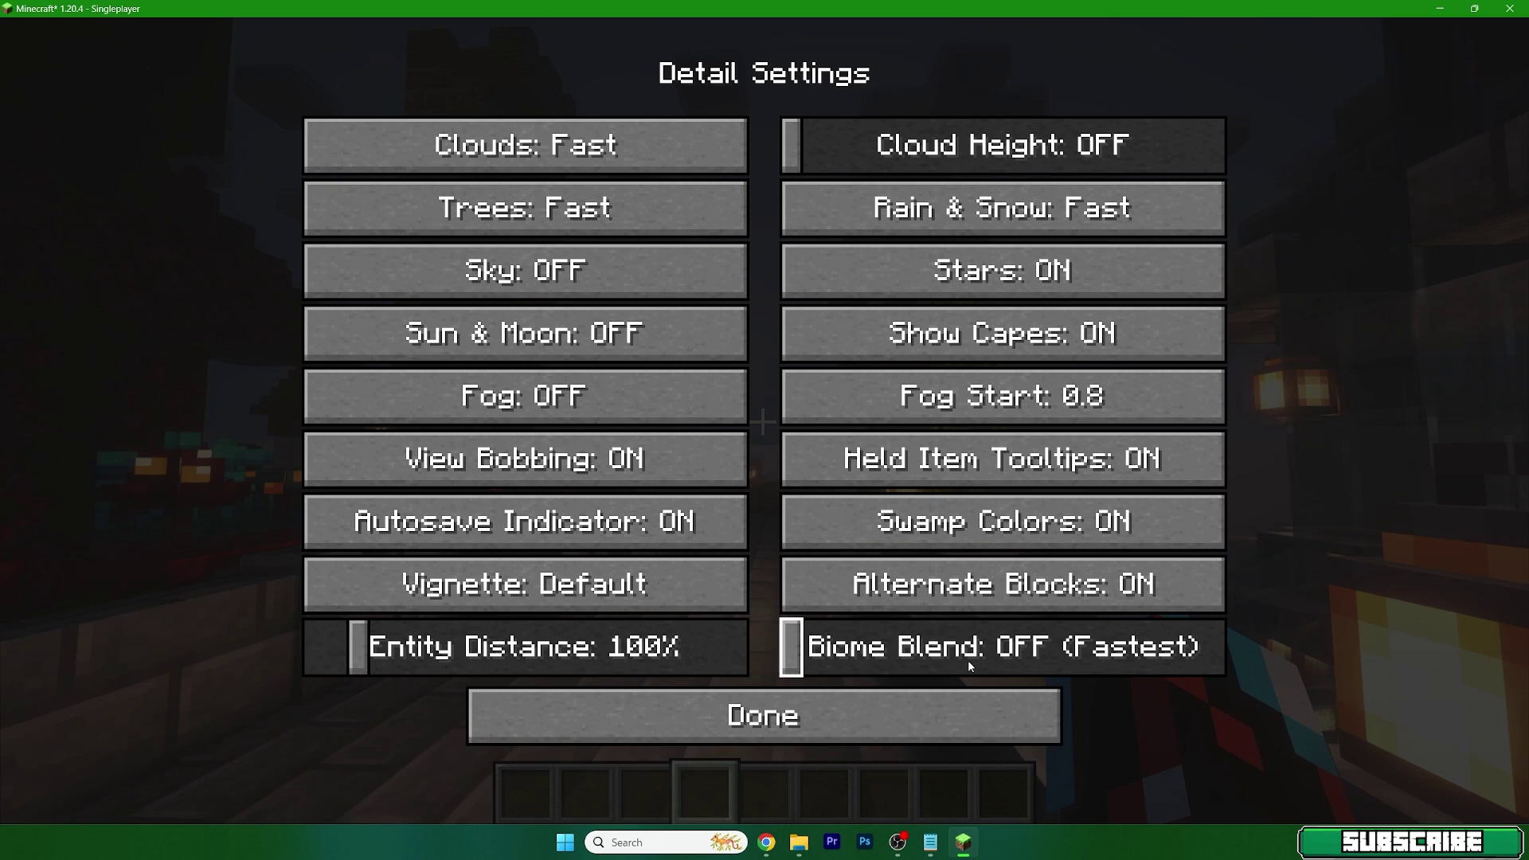
left_click(796, 713)
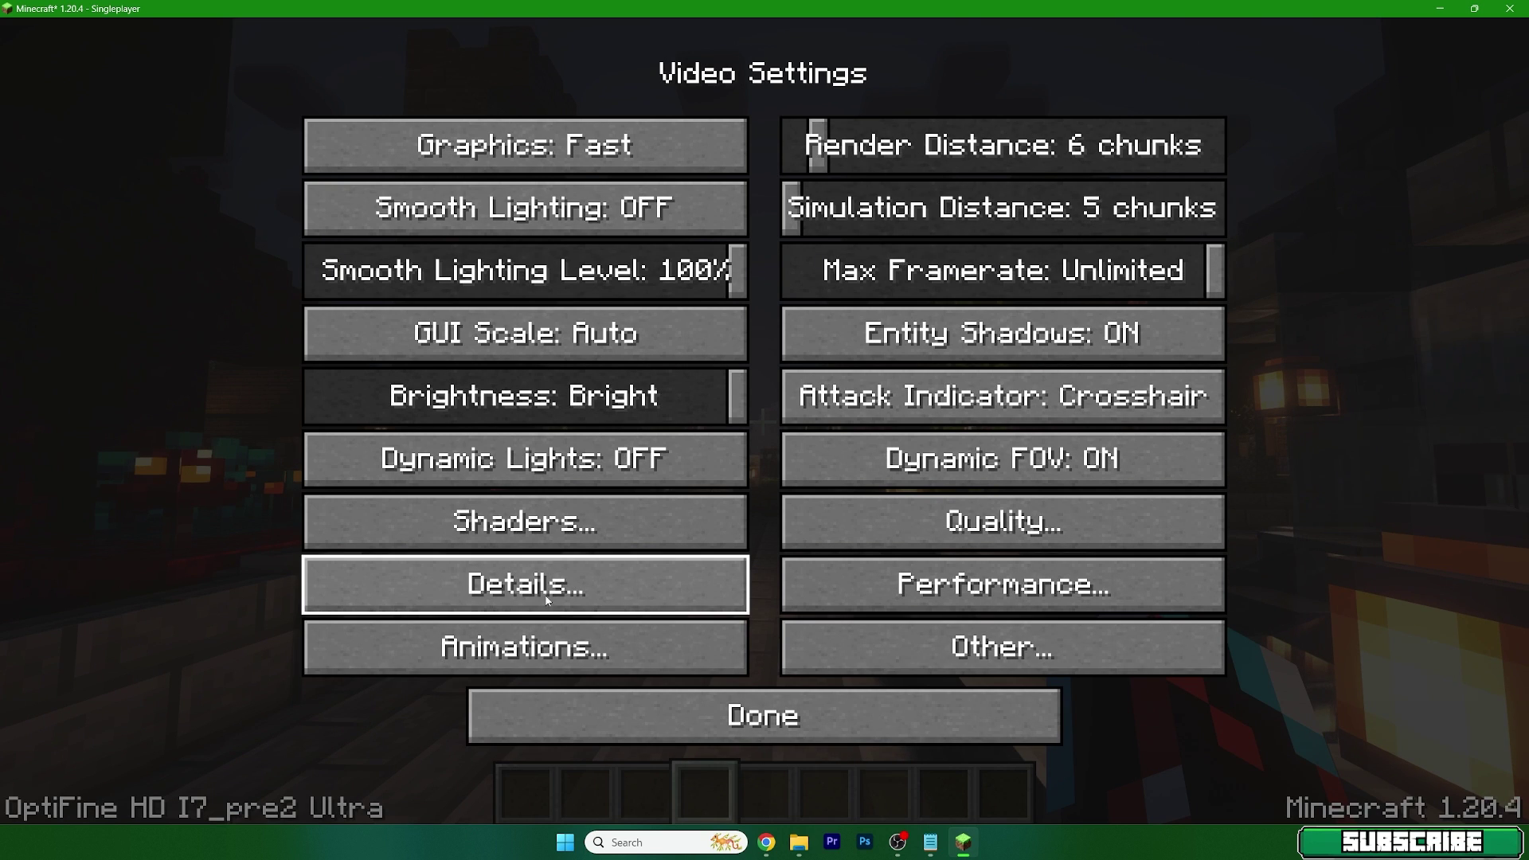
- In the animation settings, set Particles to Minimal, turn all animations off and return to the game
left_click(539, 650)
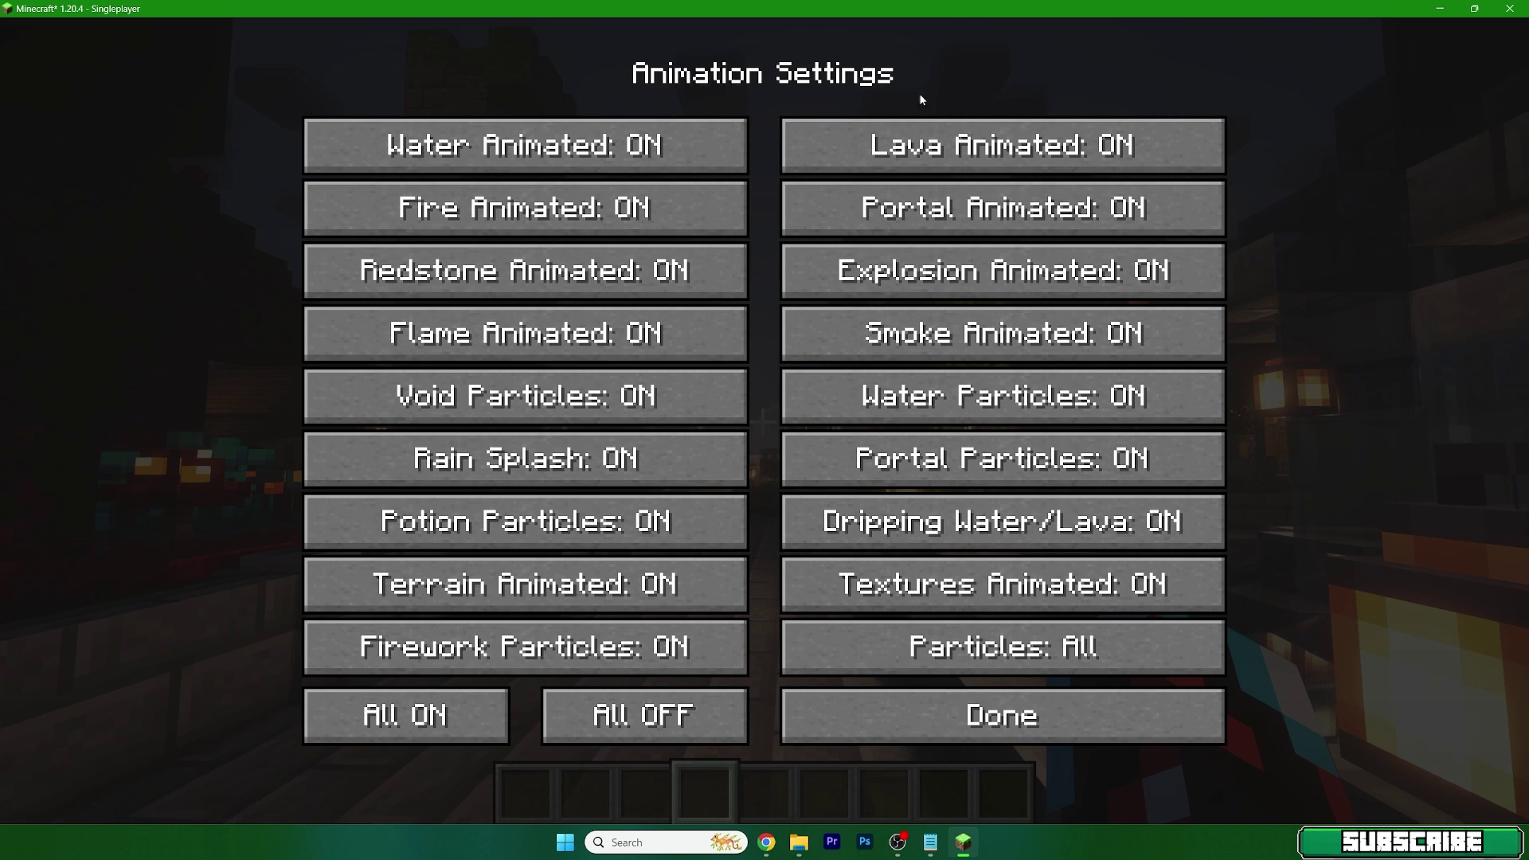
left_click(950, 664)
left_click(893, 663)
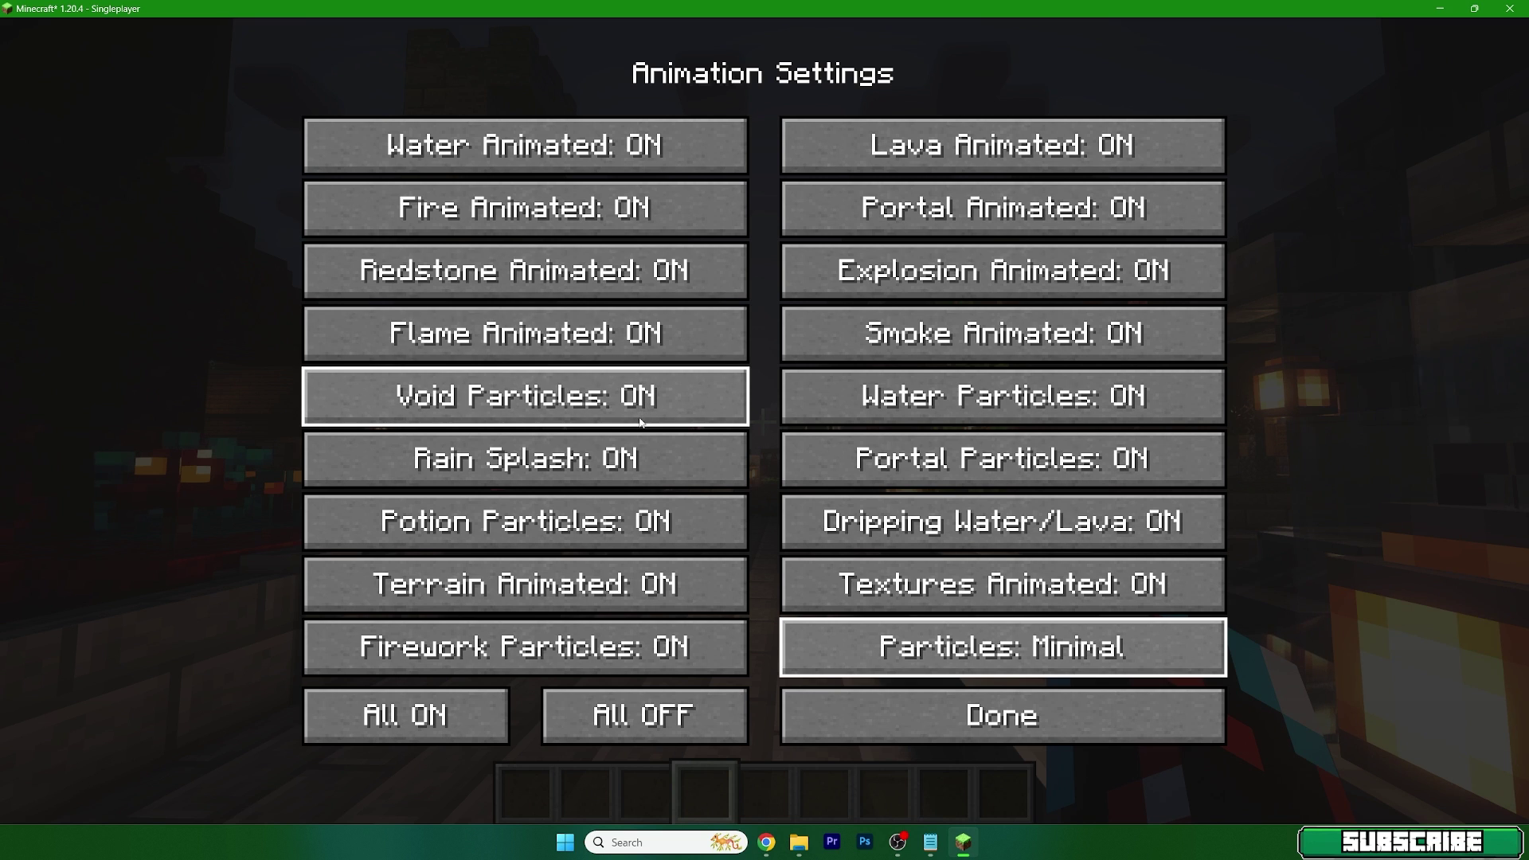
left_click(647, 719)
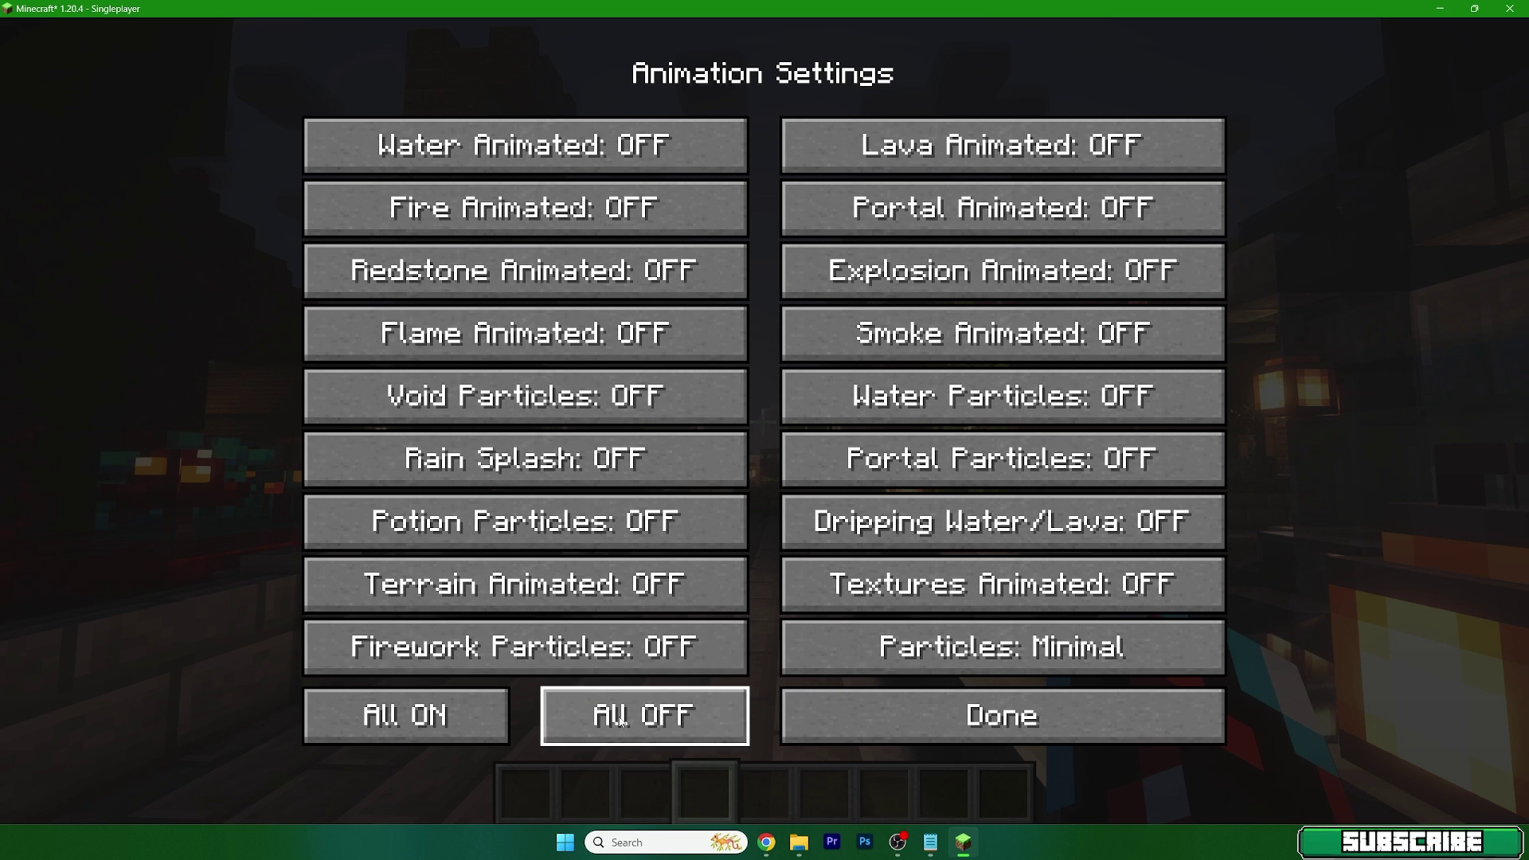
left_click(965, 723)
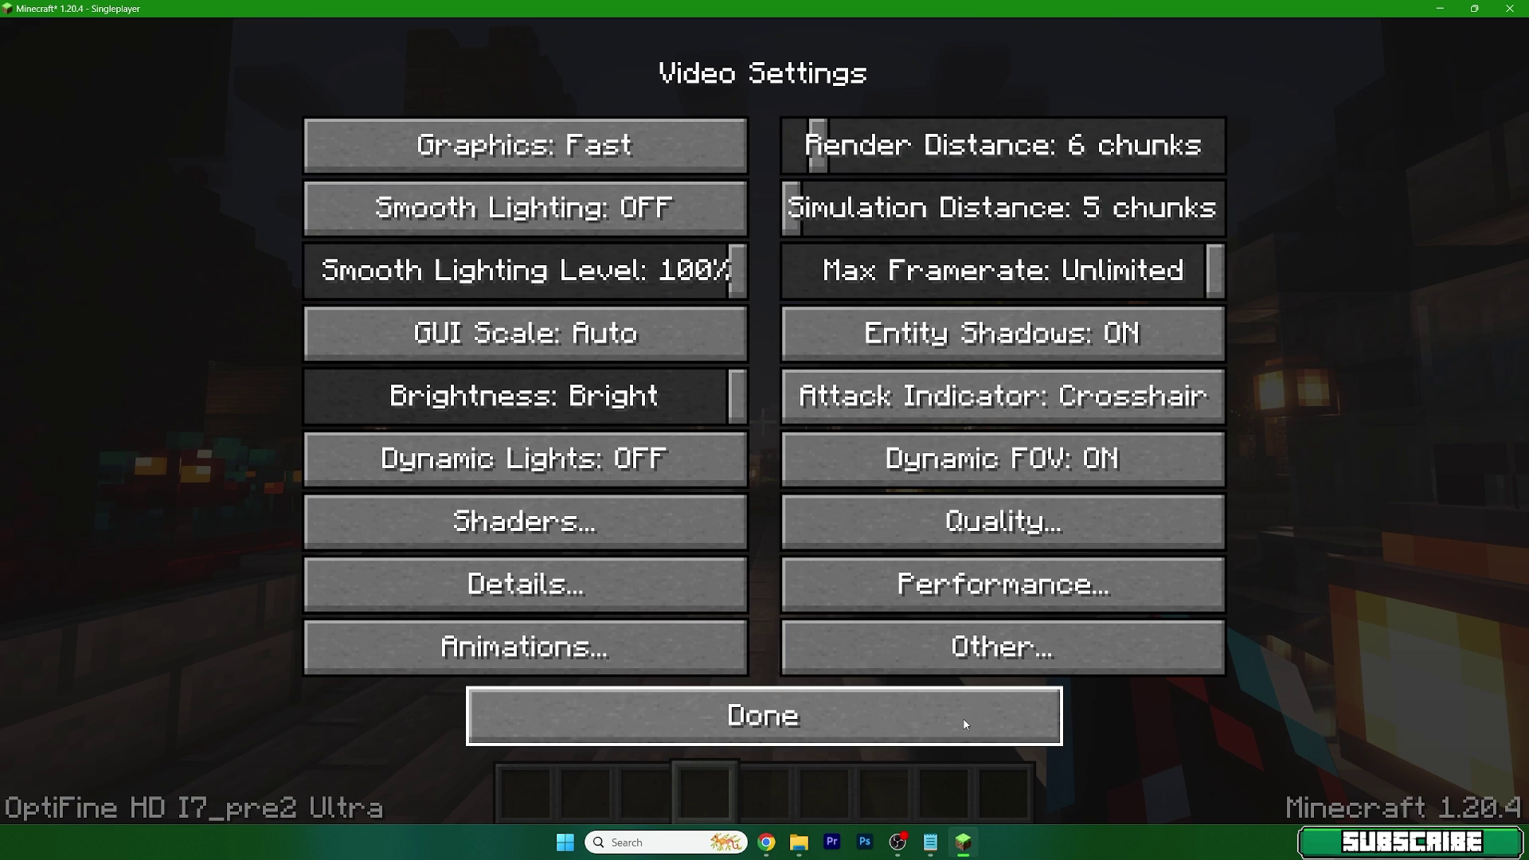
left_click(858, 703)
key("Escape")
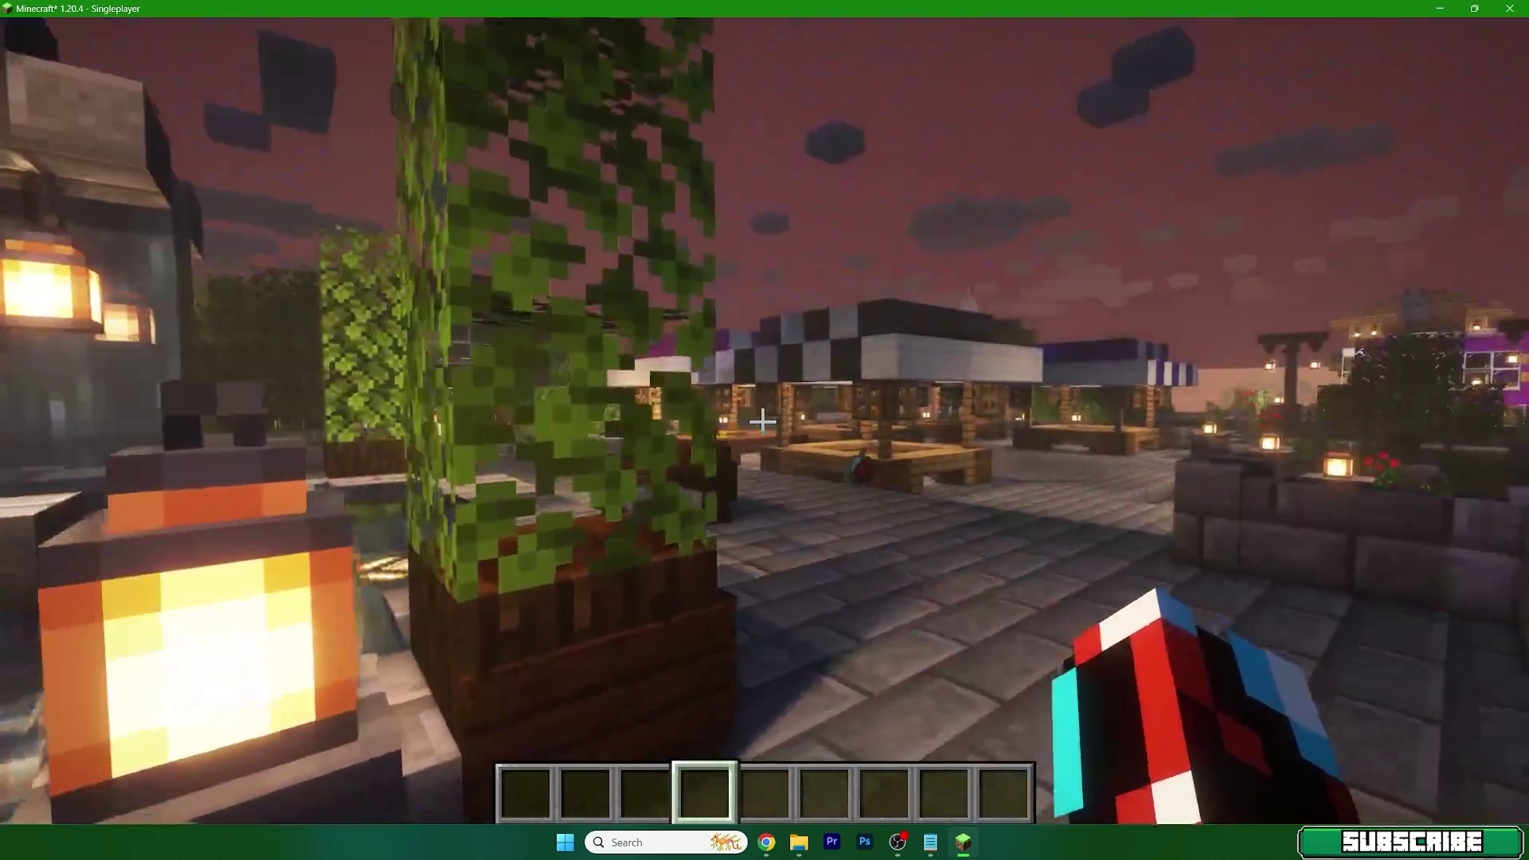
- Run /time set day in the world and walk along the stone path through the red gate
key("w")
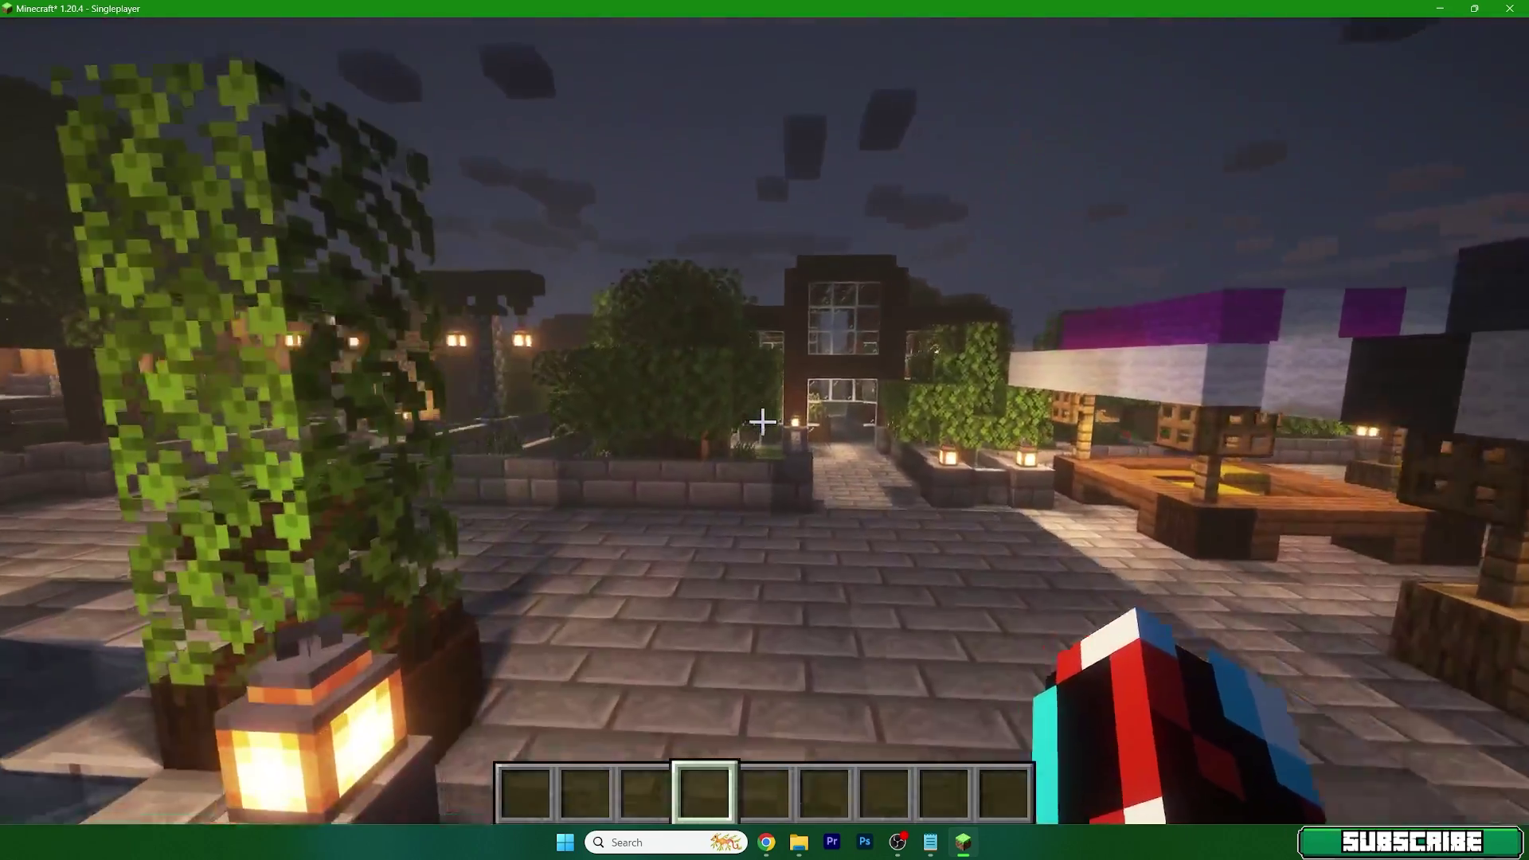
type("/t")
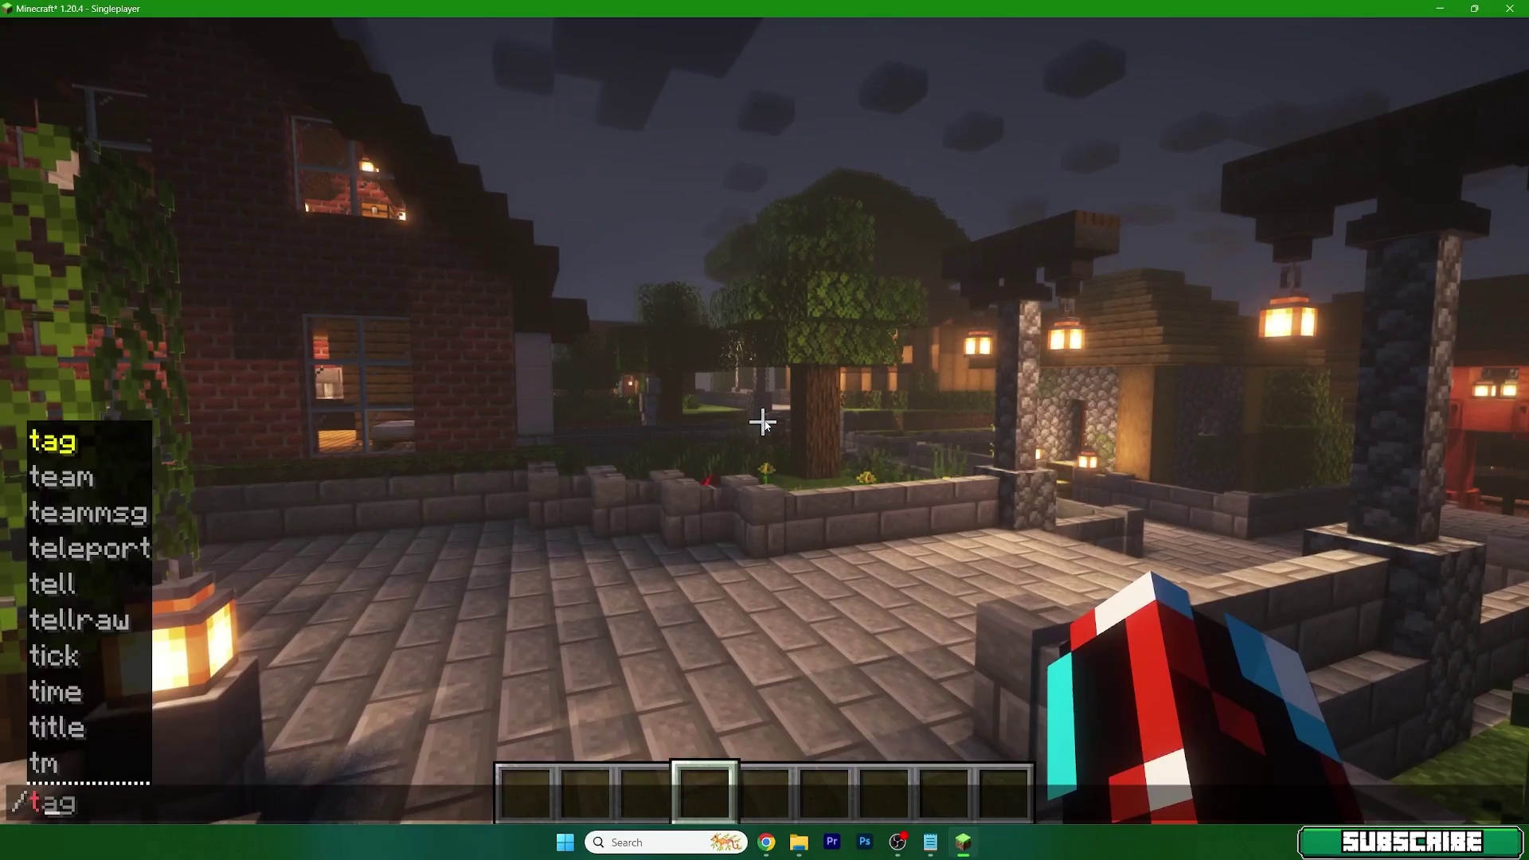
type("ime set day")
key("Return")
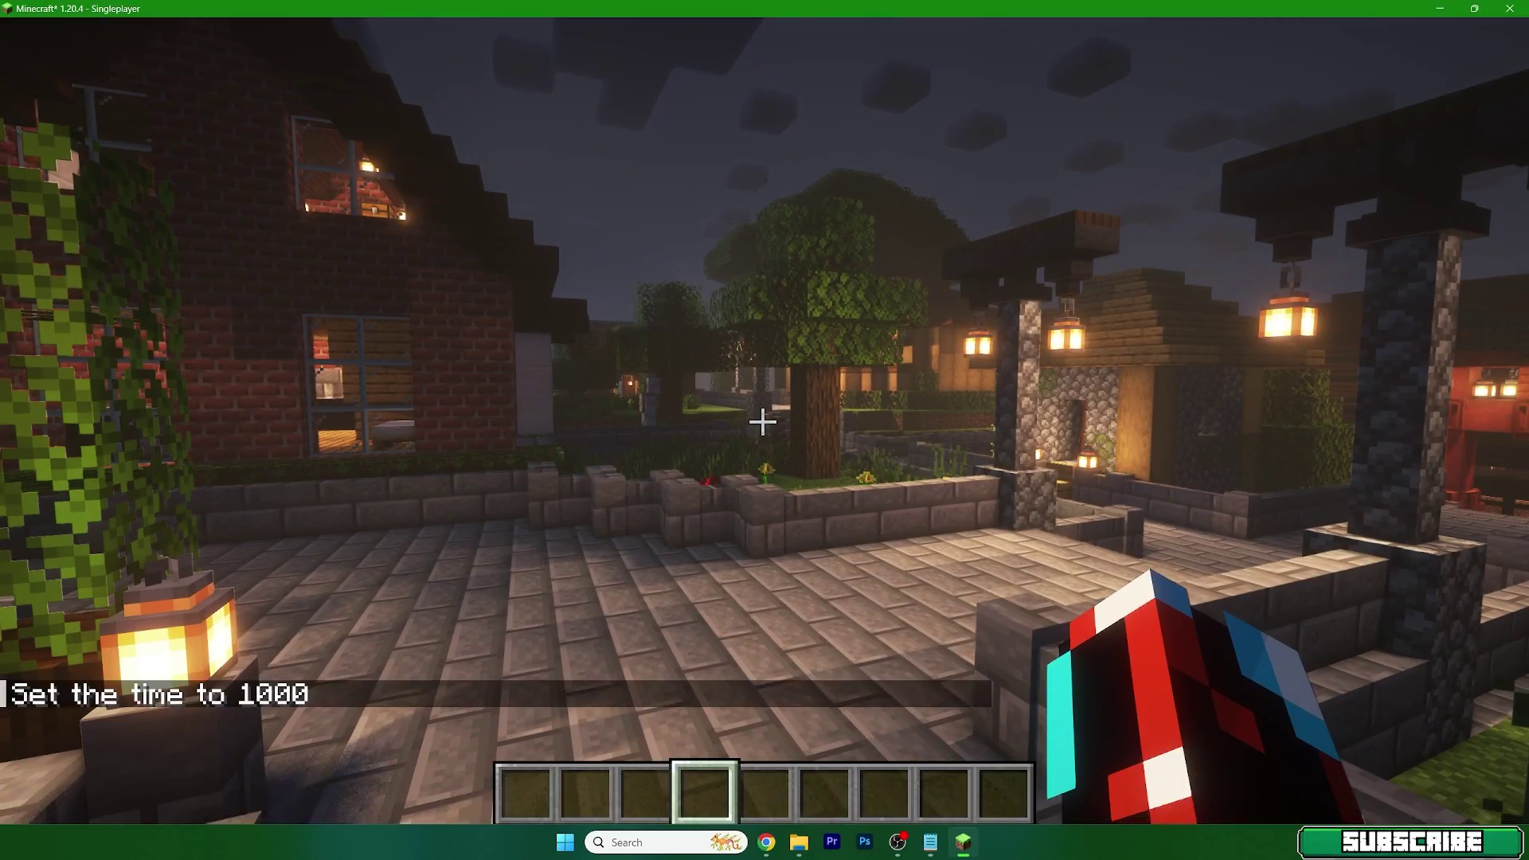
key("w")
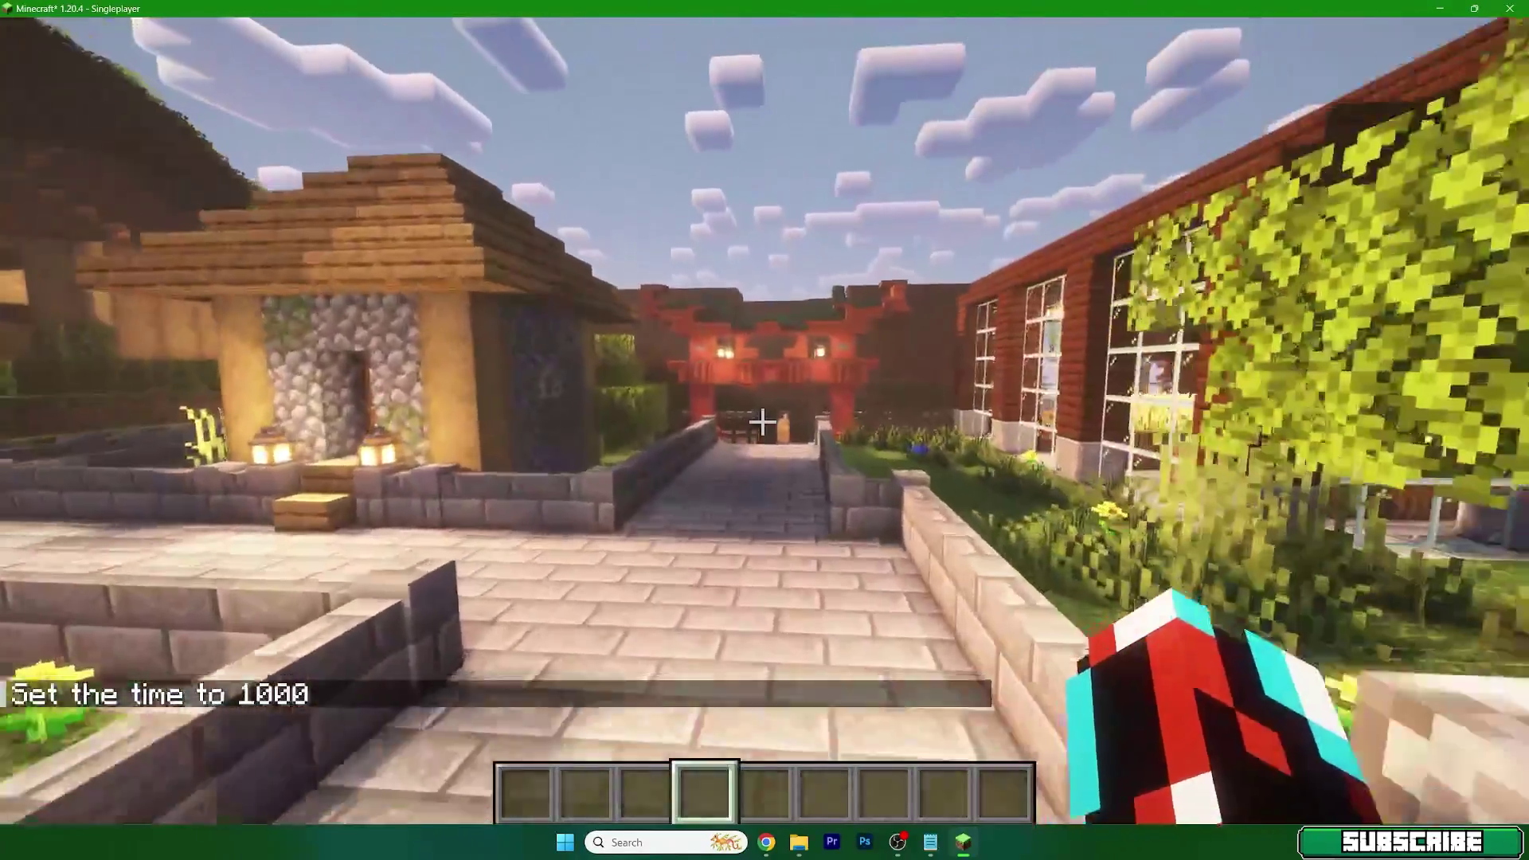
key("w")
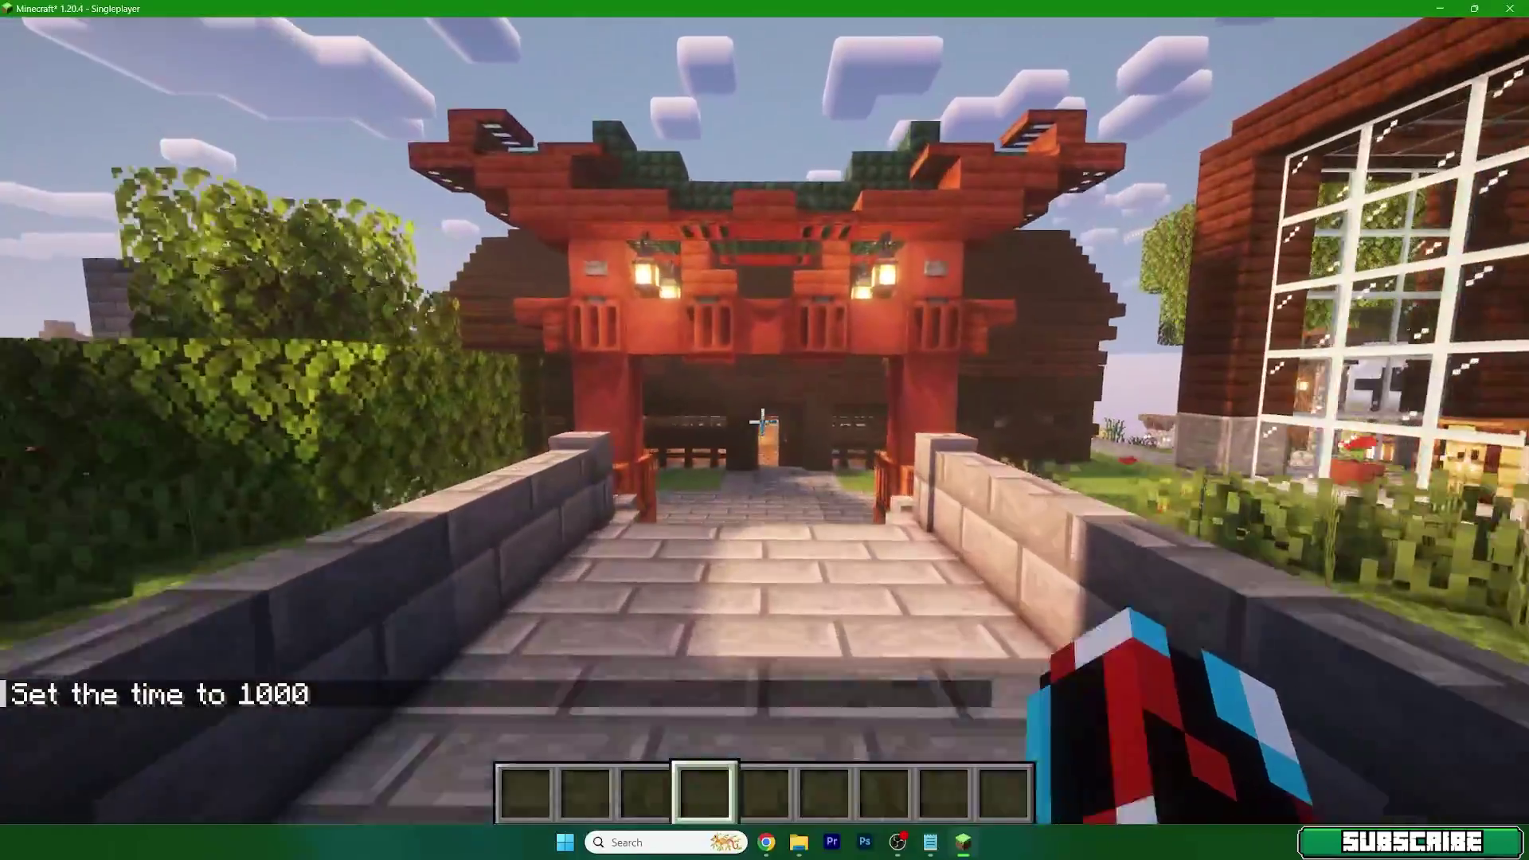
key("w")
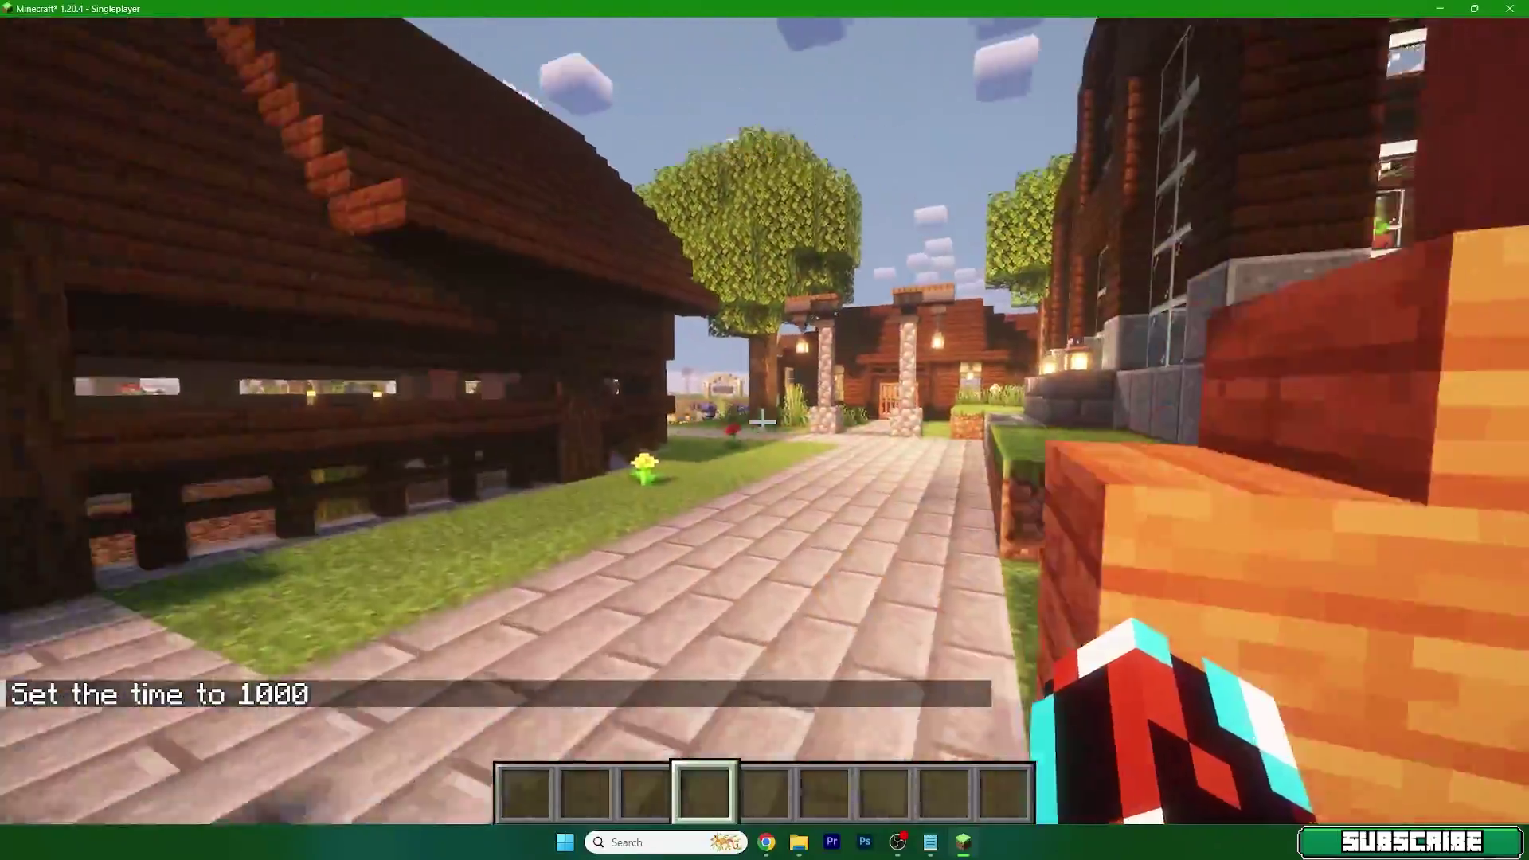